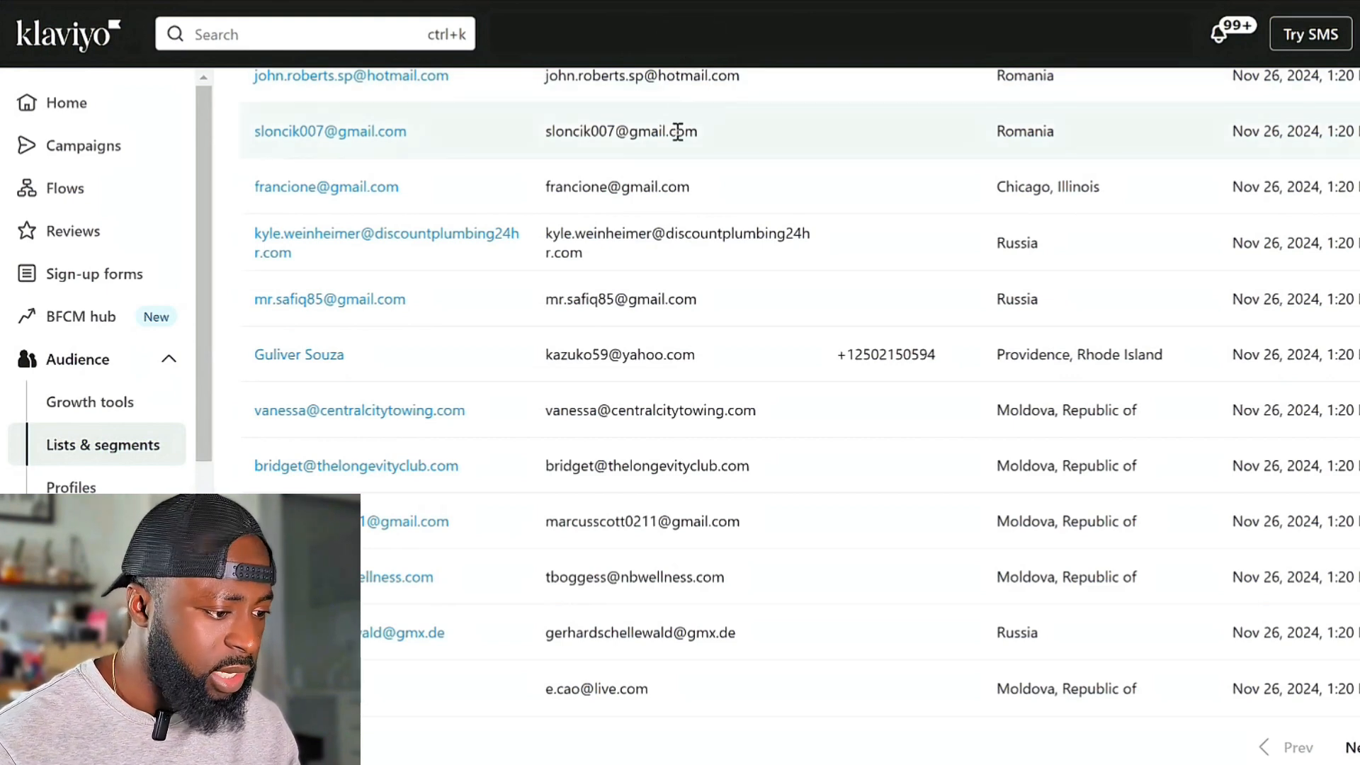
Review the Bots segment's member list, checking the email addresses, locations and dates added.
scroll(234, 262, up, 5)
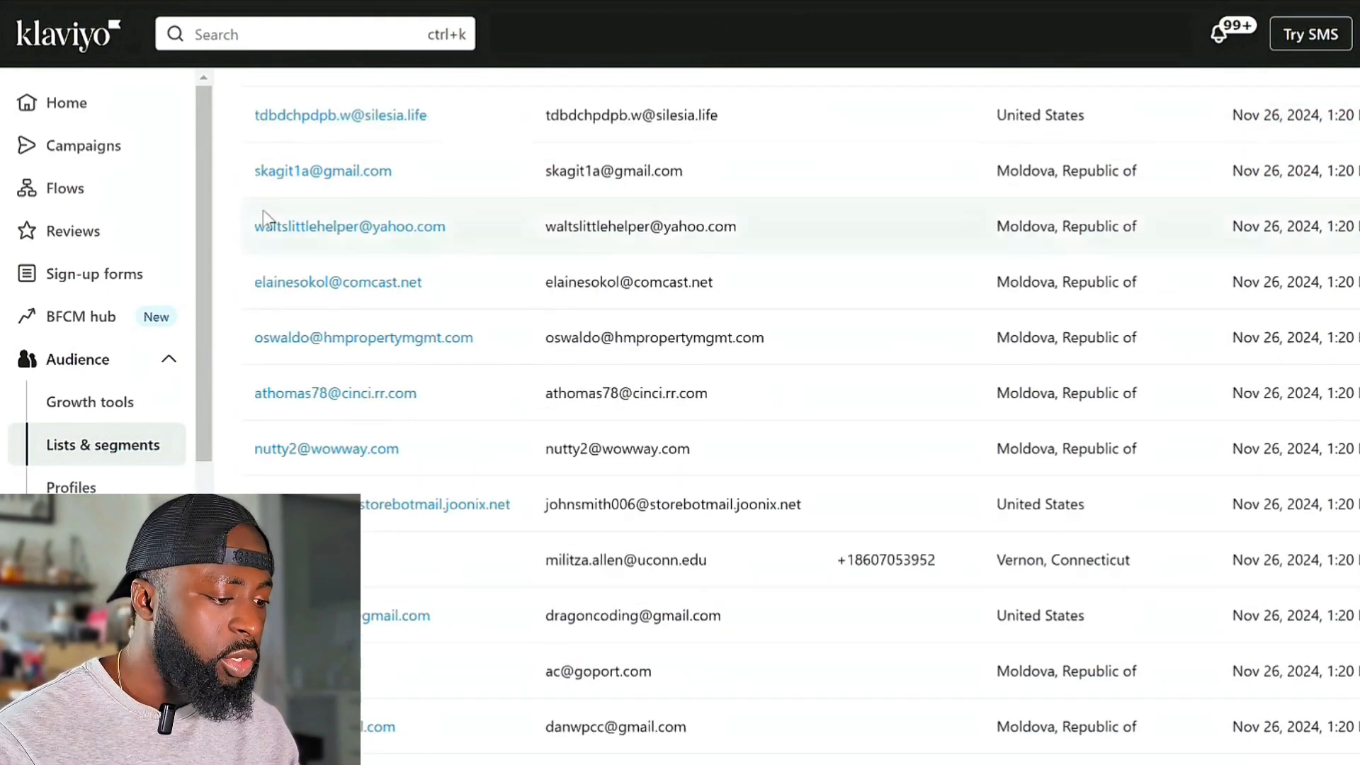
scroll(283, 262, up, 3)
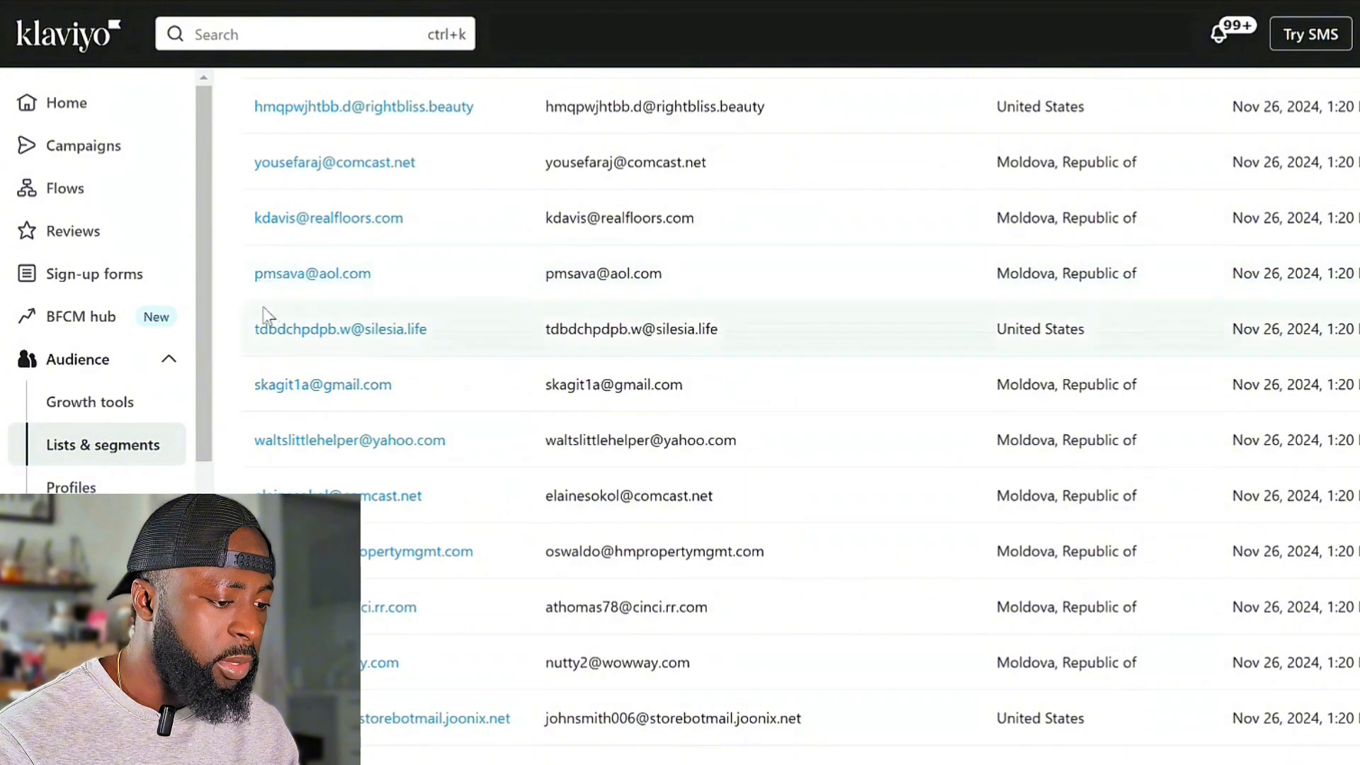
scroll(326, 340, up, 5)
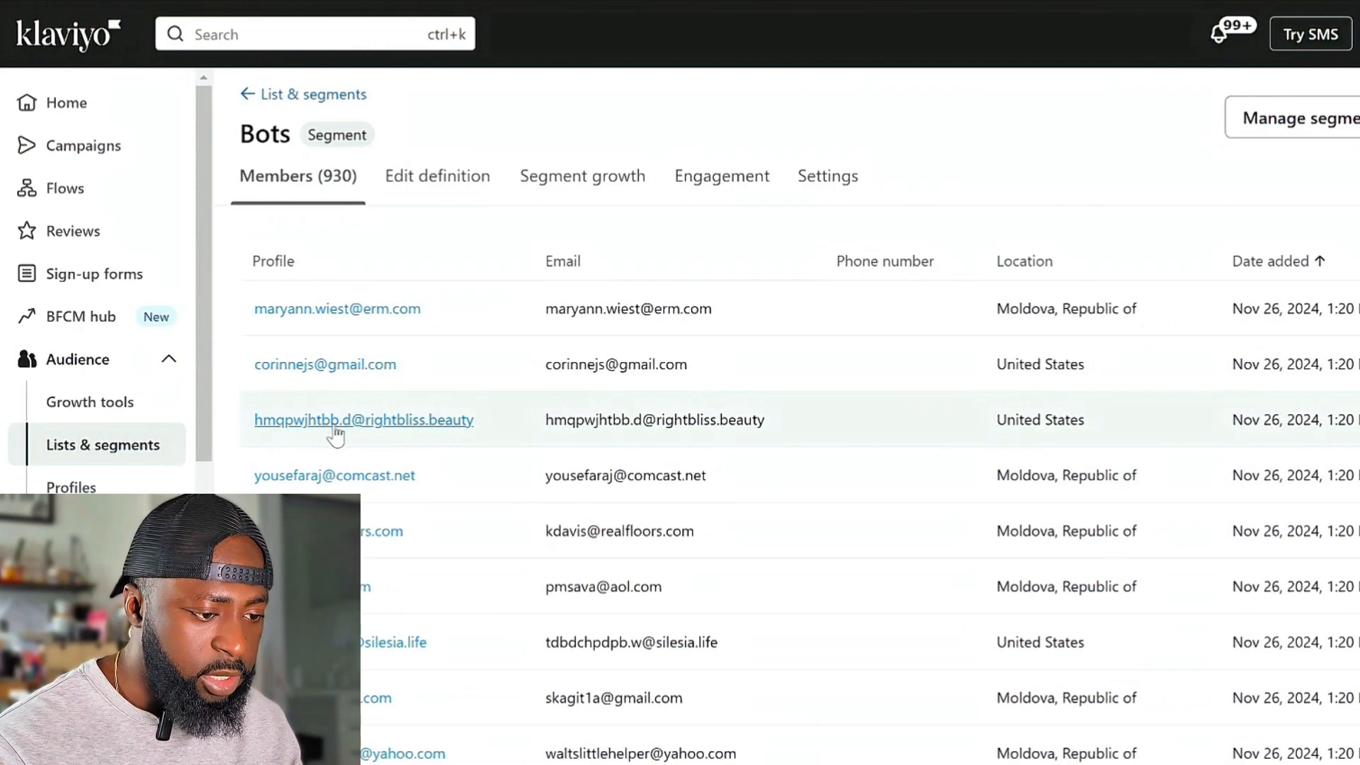
scroll(327, 428, down, 2)
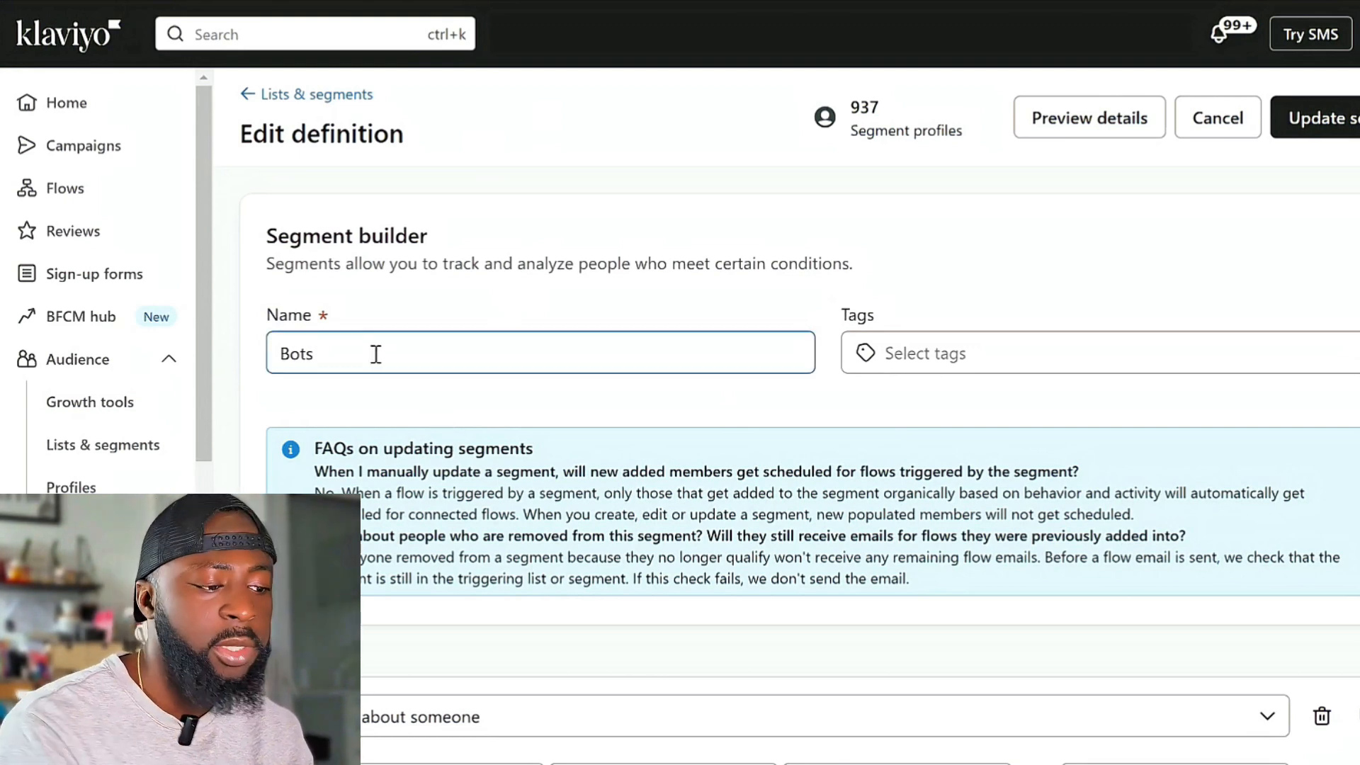
Check a suspected bot profile's email subscription status and custom properties, and return to the Bots segment definition.
scroll(531, 386, down, 4)
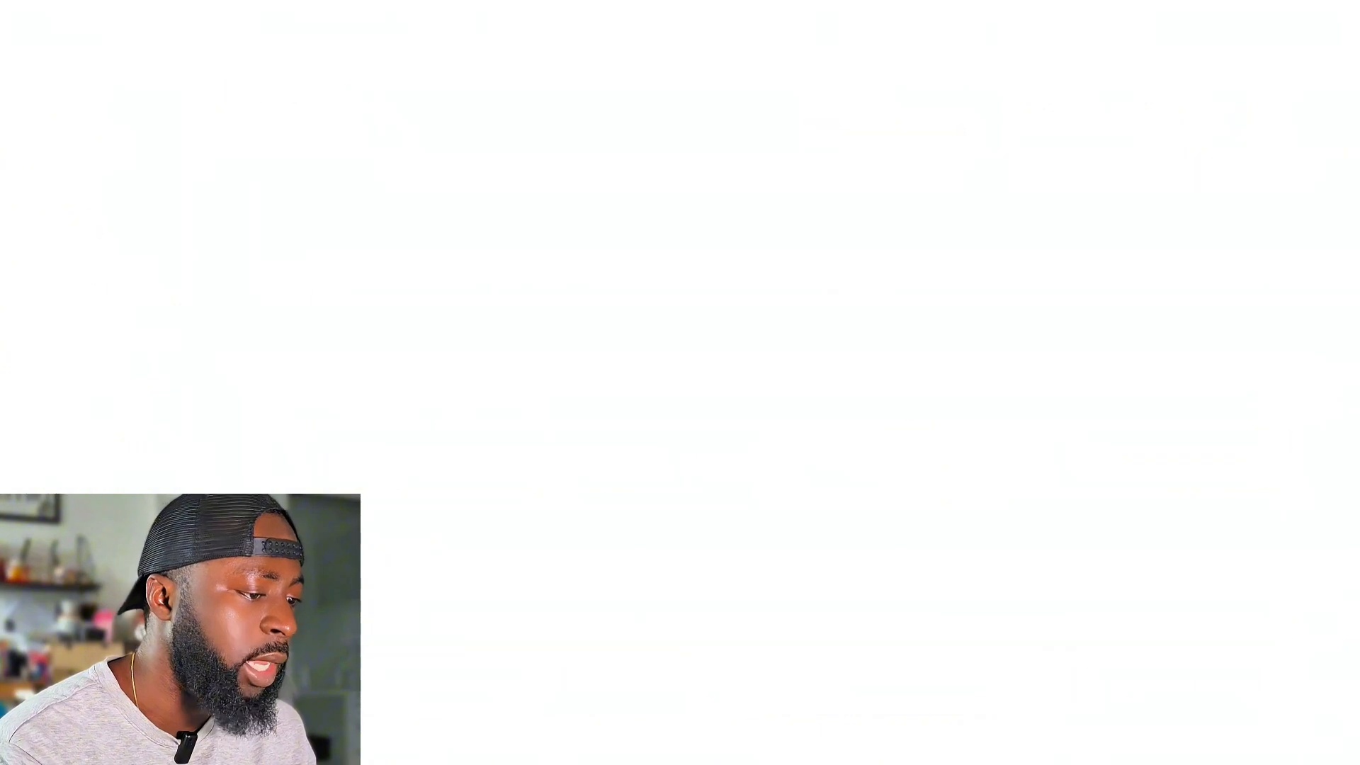
scroll(719, 514, up, 1)
scroll(718, 515, up, 1)
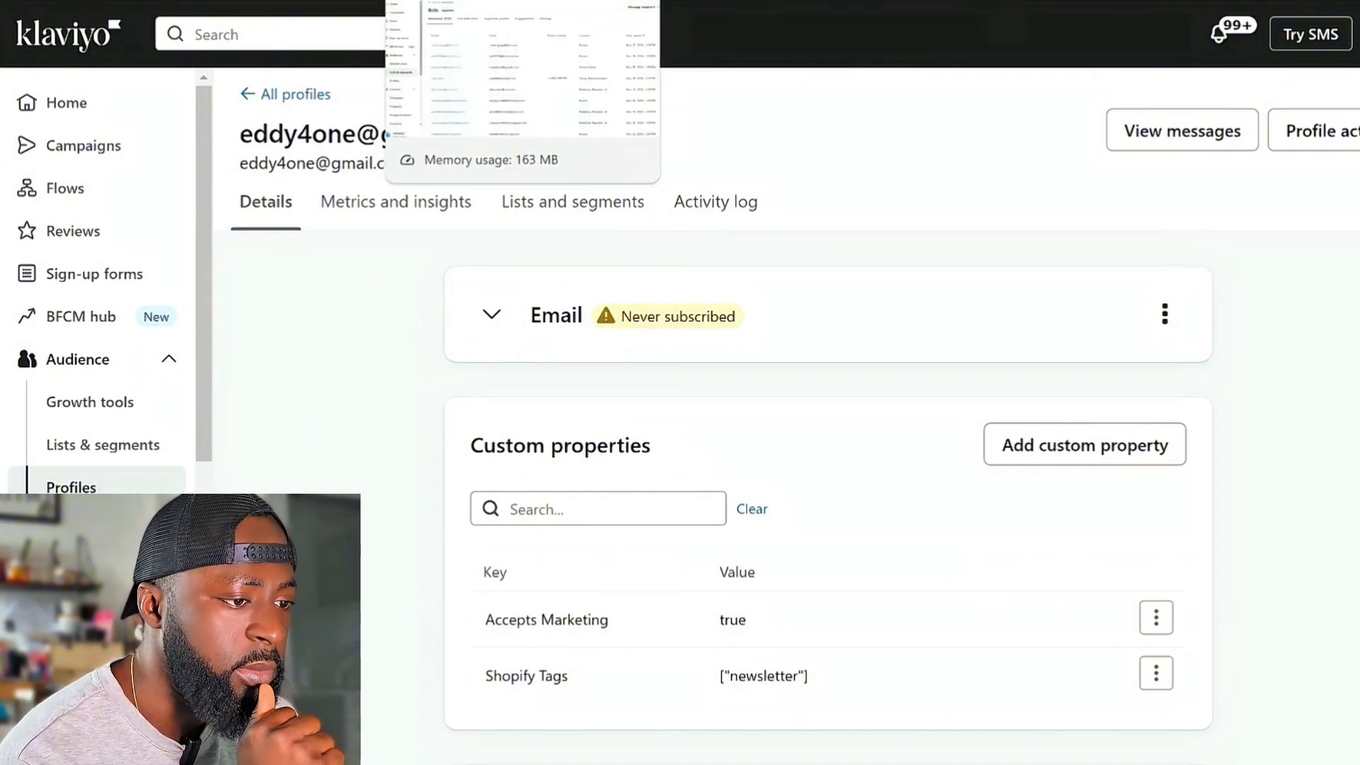
click(340, 0)
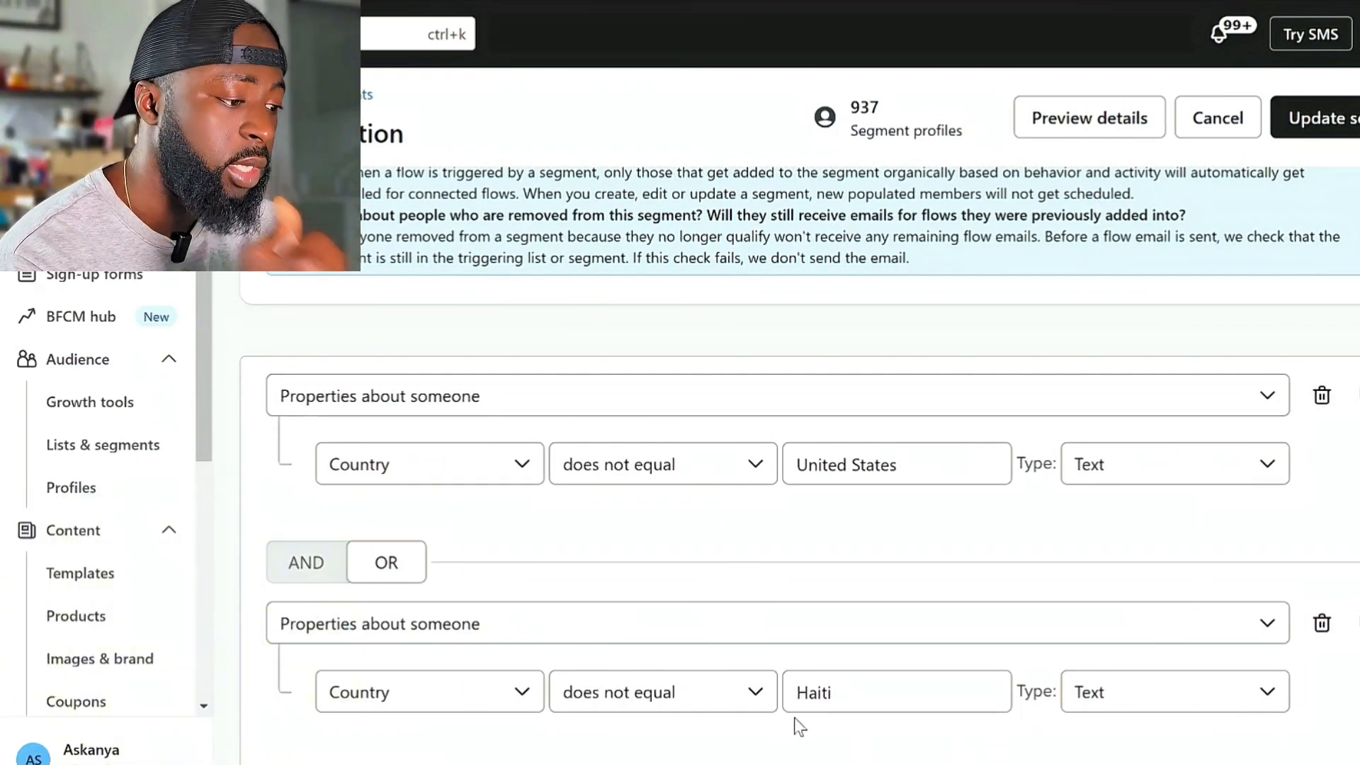
Examine the Bots segment's Country, Locale: Country, Newsletter list and email marketing conditions and how they are combined.
click(813, 700)
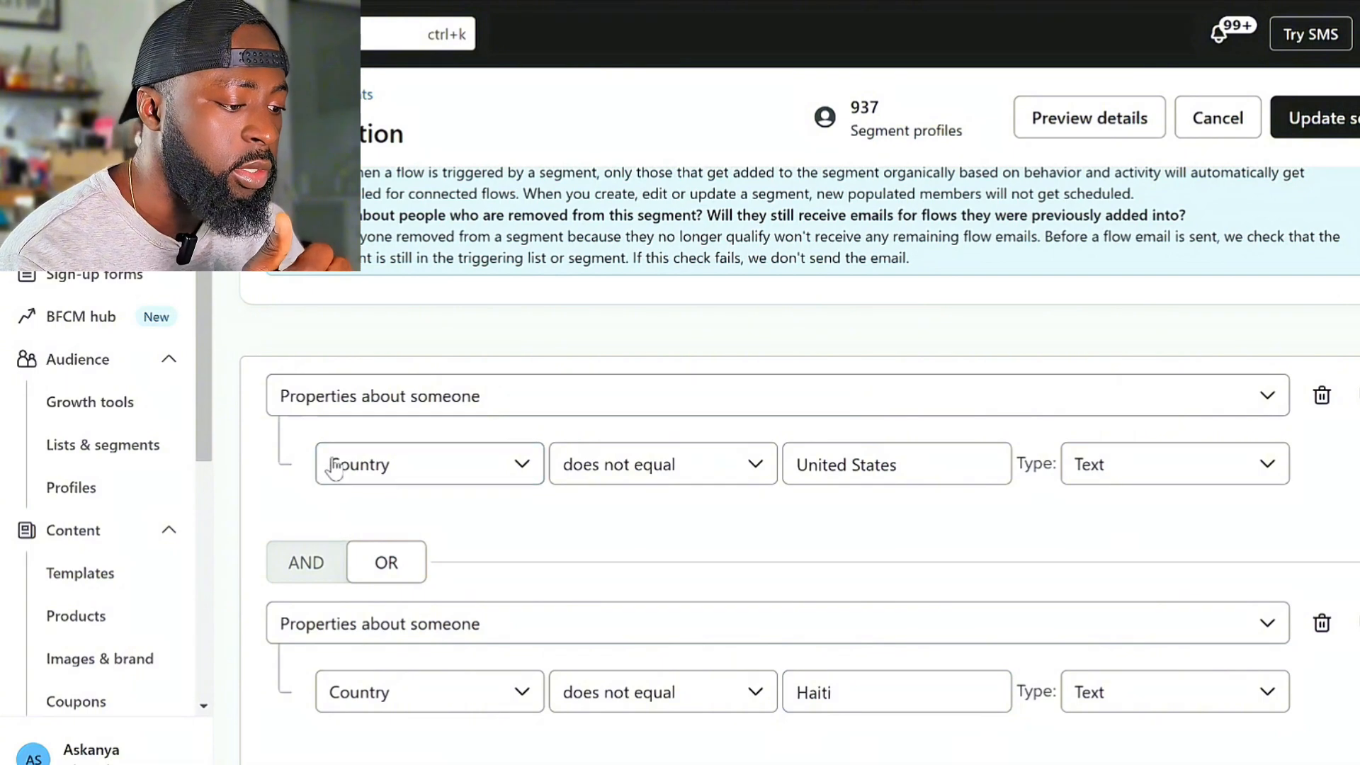
scroll(395, 494, down, 5)
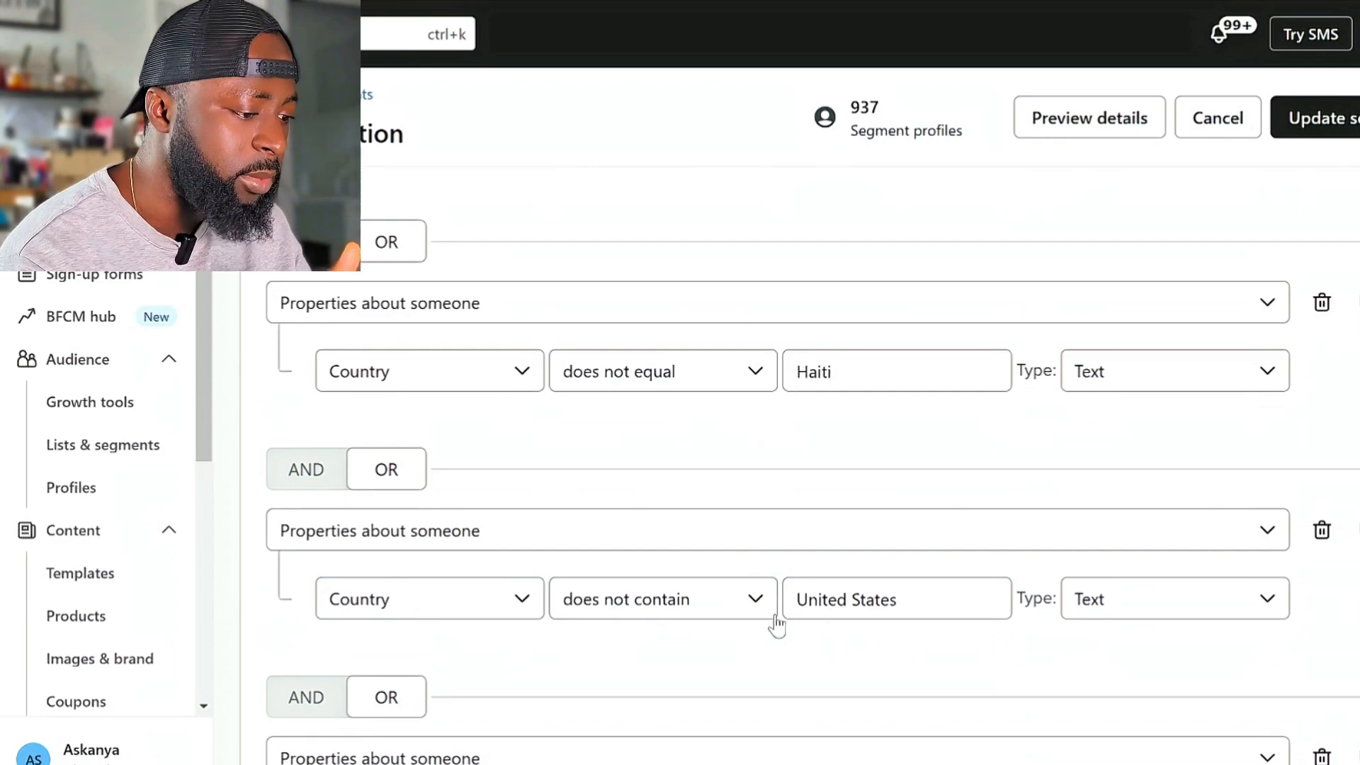
scroll(782, 610, up, 5)
scroll(871, 504, down, 3)
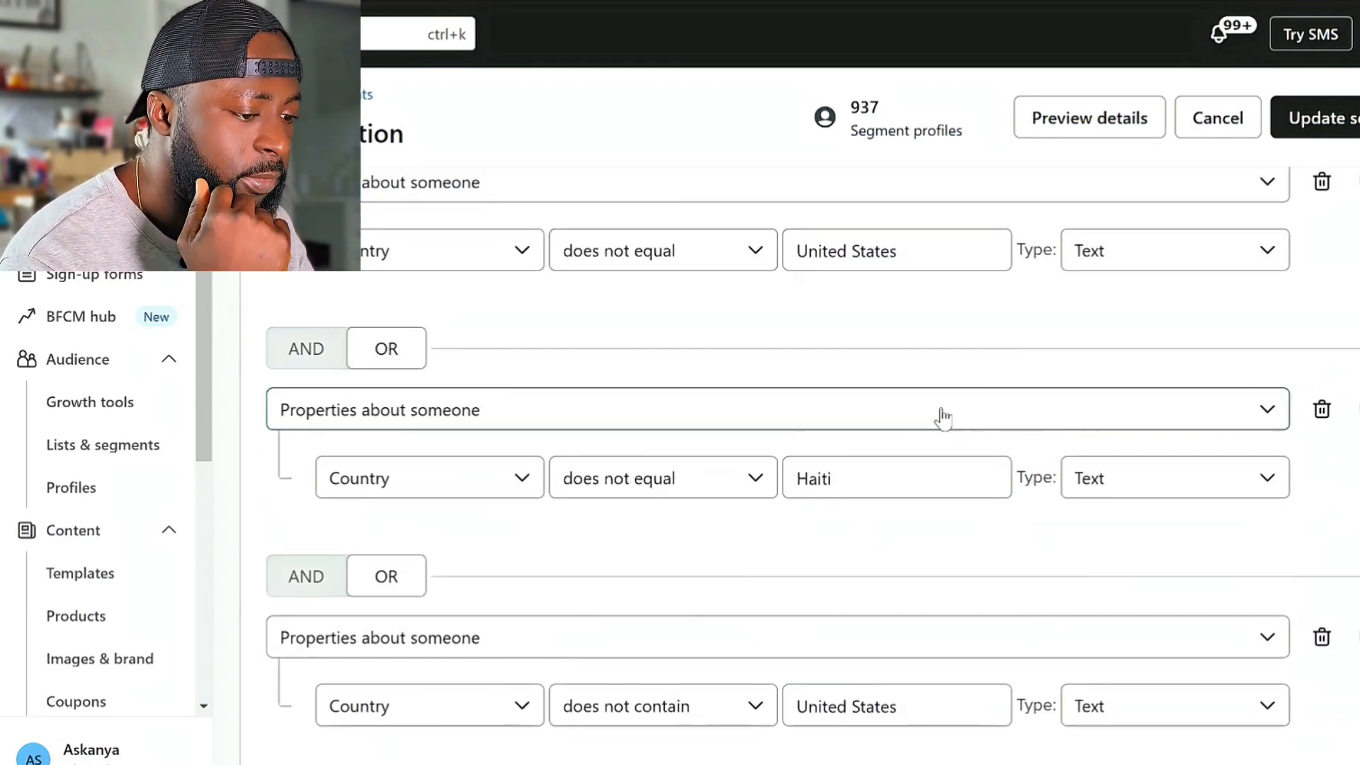
scroll(942, 416, down, 3)
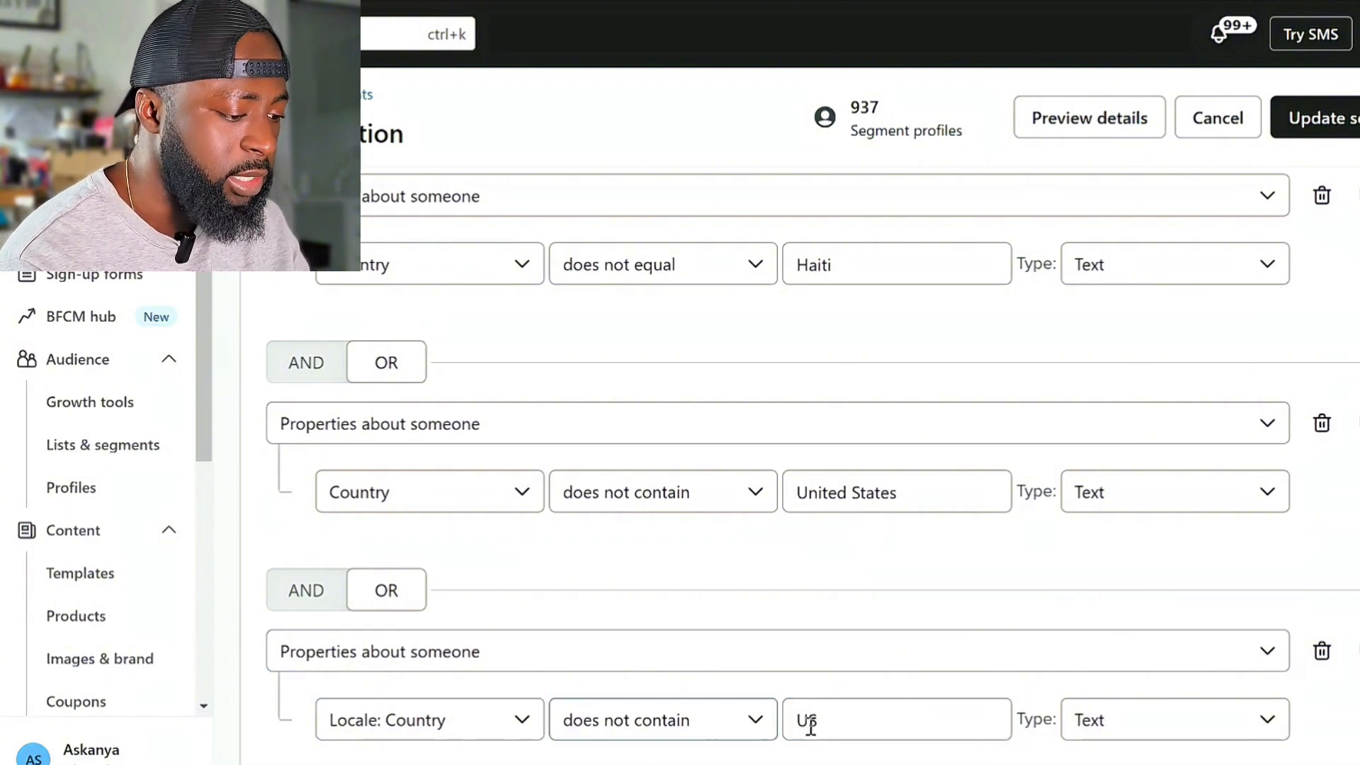
scroll(744, 701, down, 3)
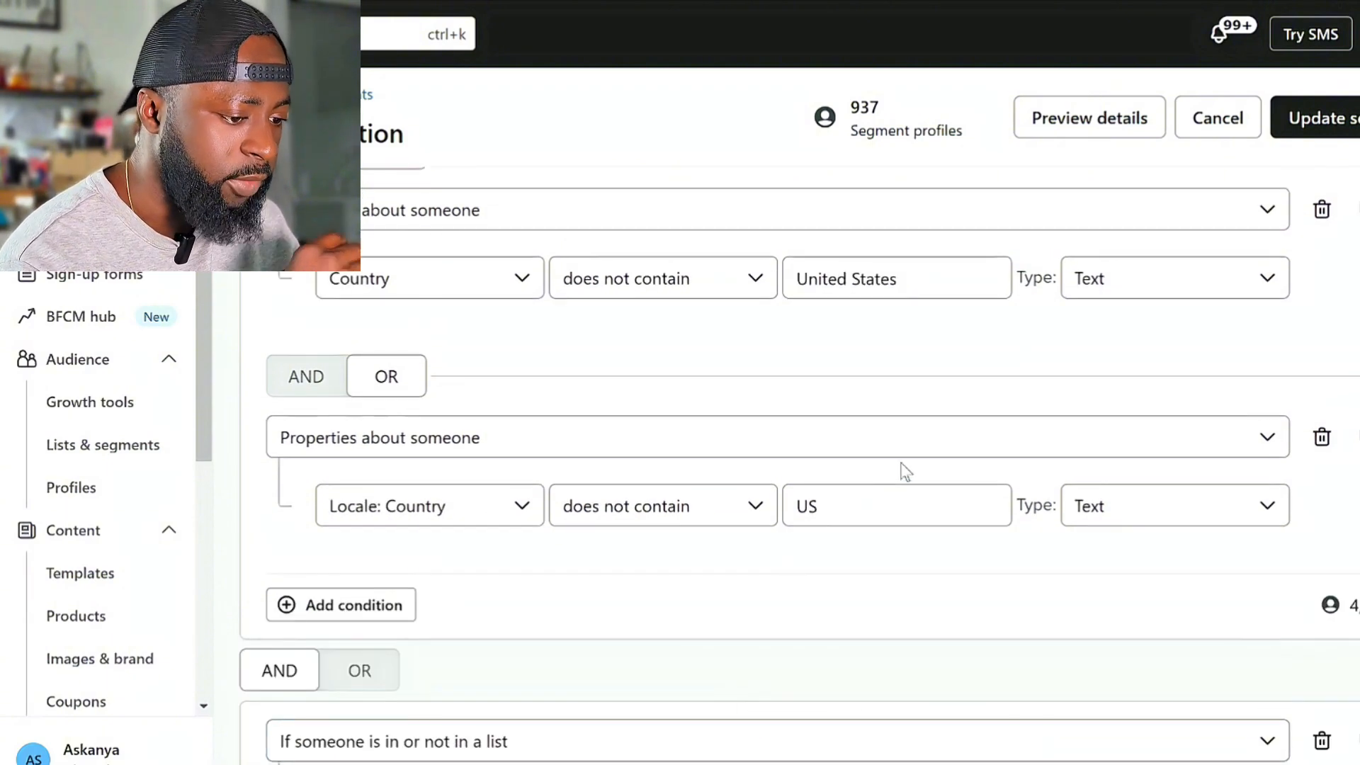
scroll(757, 563, down, 3)
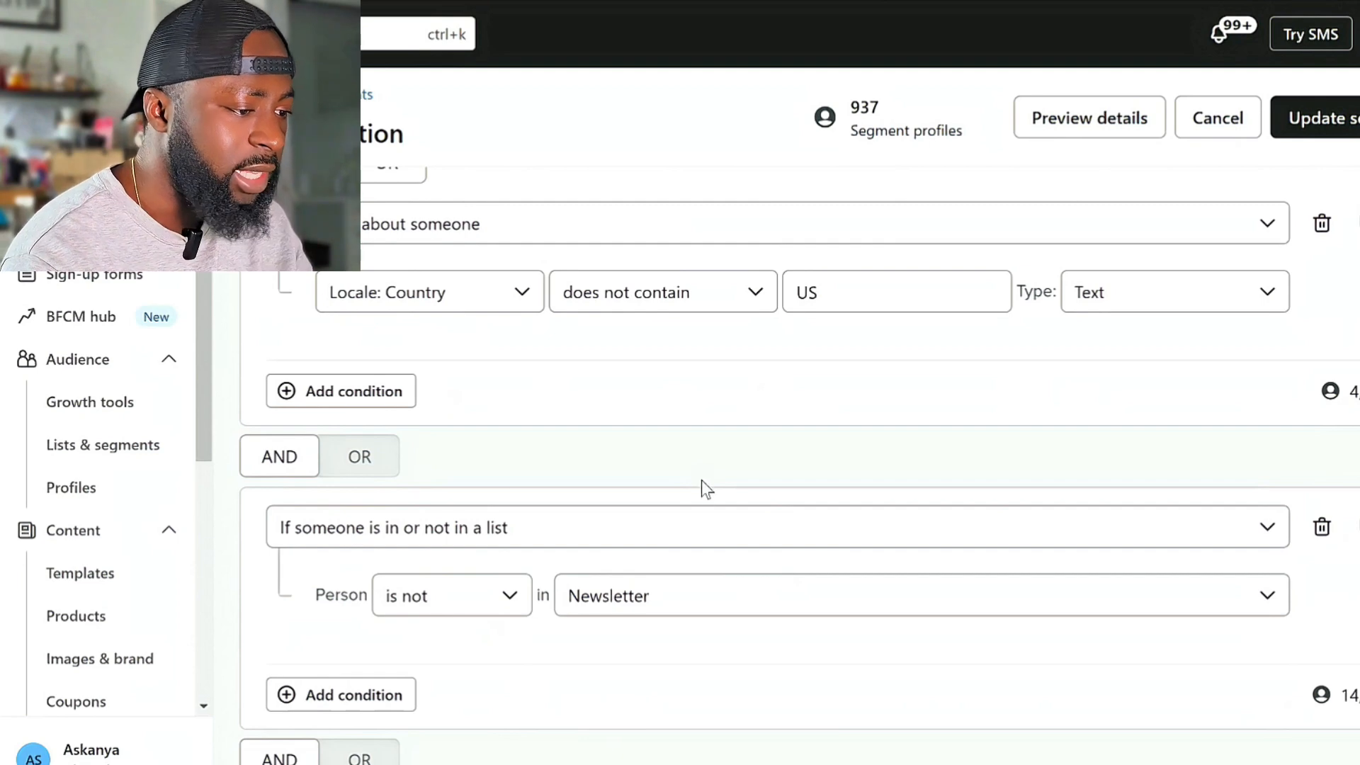
scroll(702, 481, up, 3)
scroll(757, 517, down, 5)
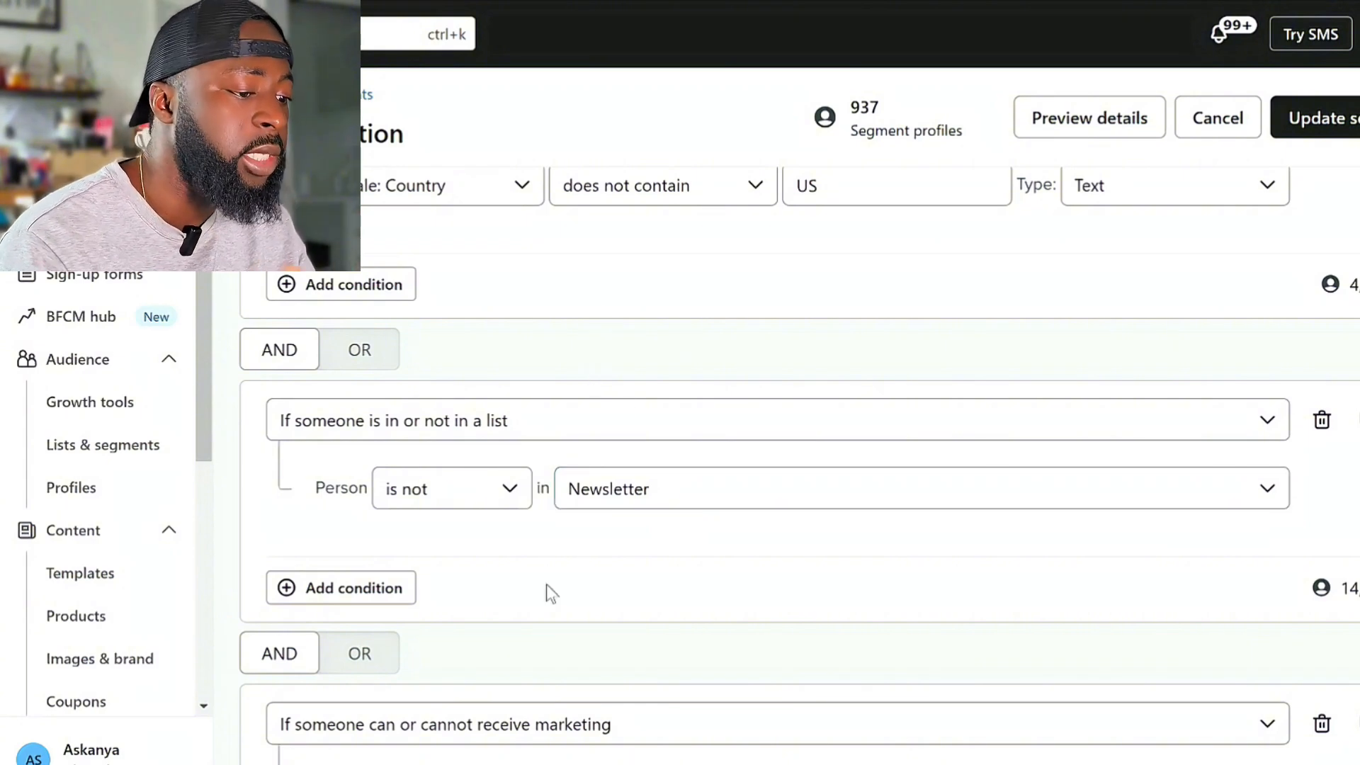
scroll(673, 563, down, 2)
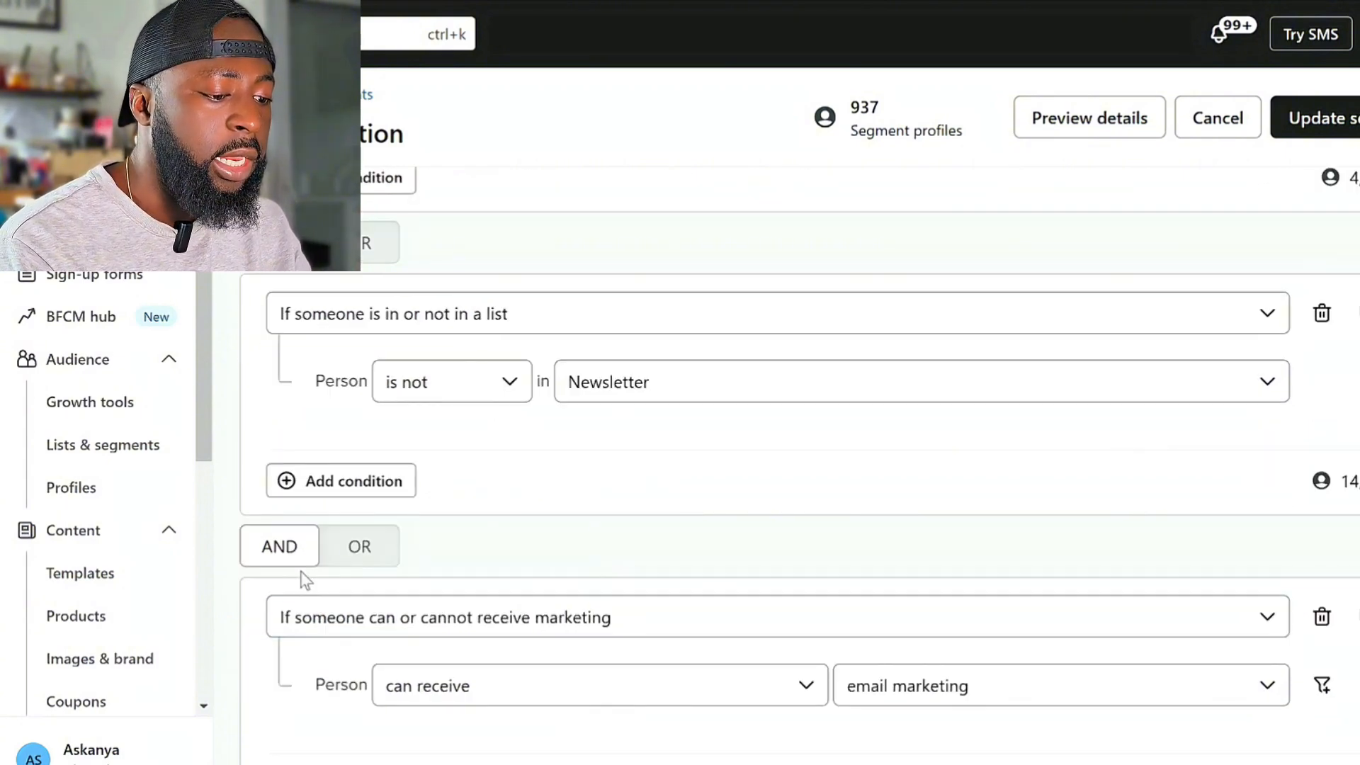
scroll(364, 623, down, 1)
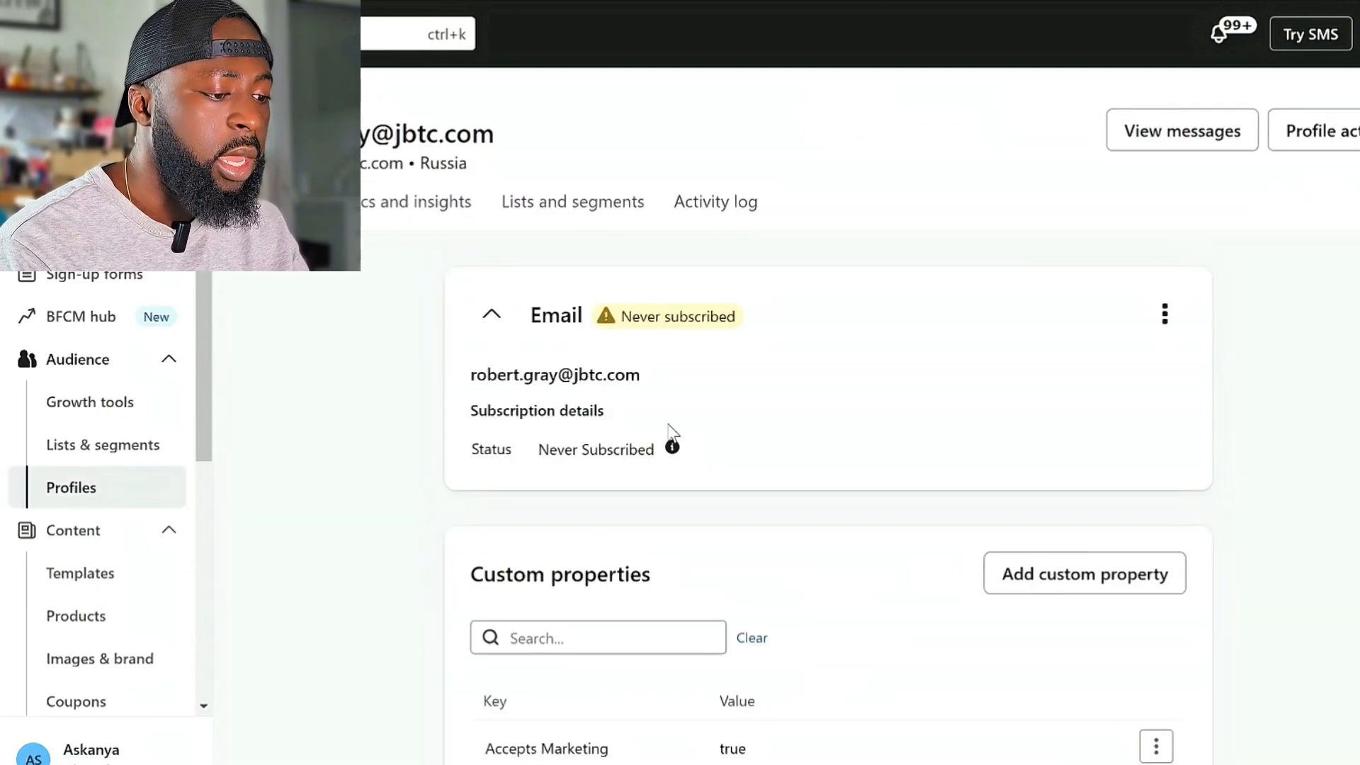
Compare the subscription status with the Accepts Marketing and Shopify Tags properties on suspected bot profiles located in Russia.
scroll(479, 492, down, 3)
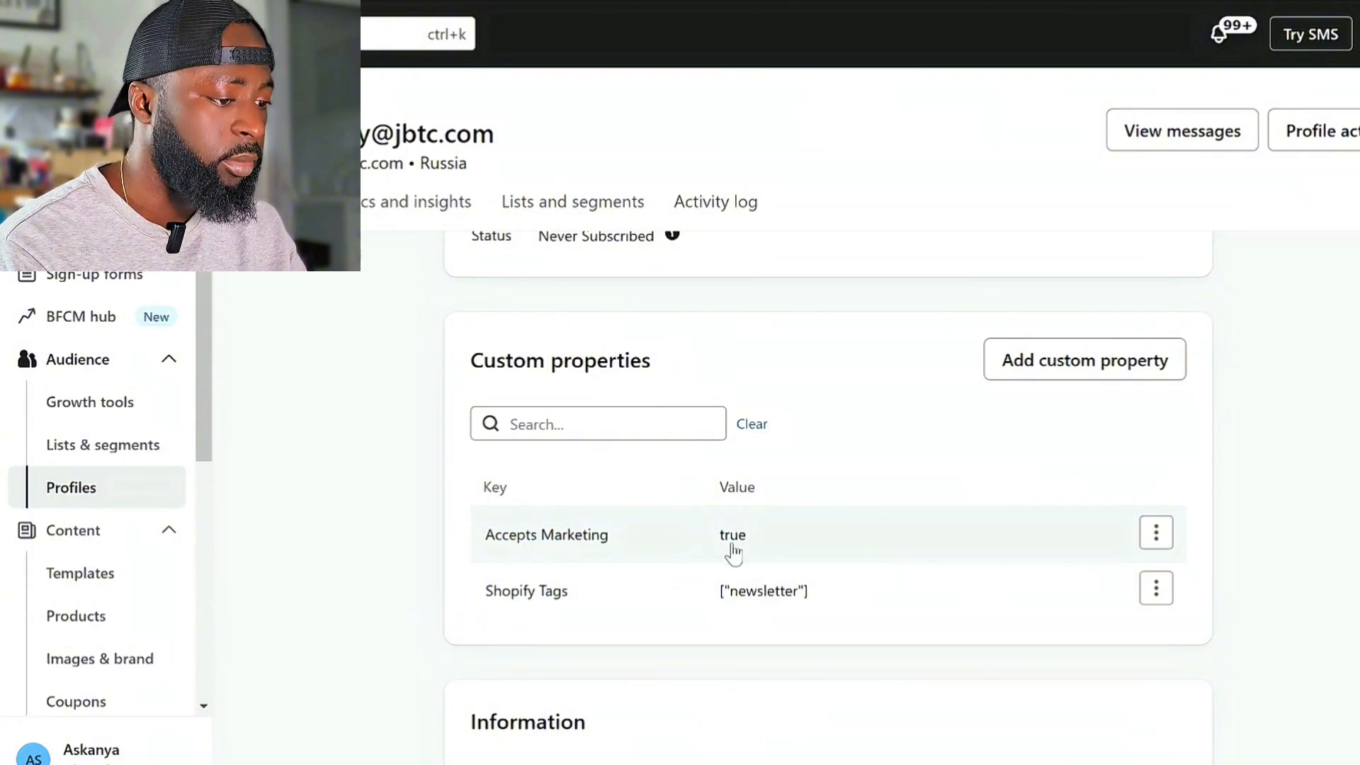
scroll(815, 546, up, 3)
scroll(895, 544, down, 3)
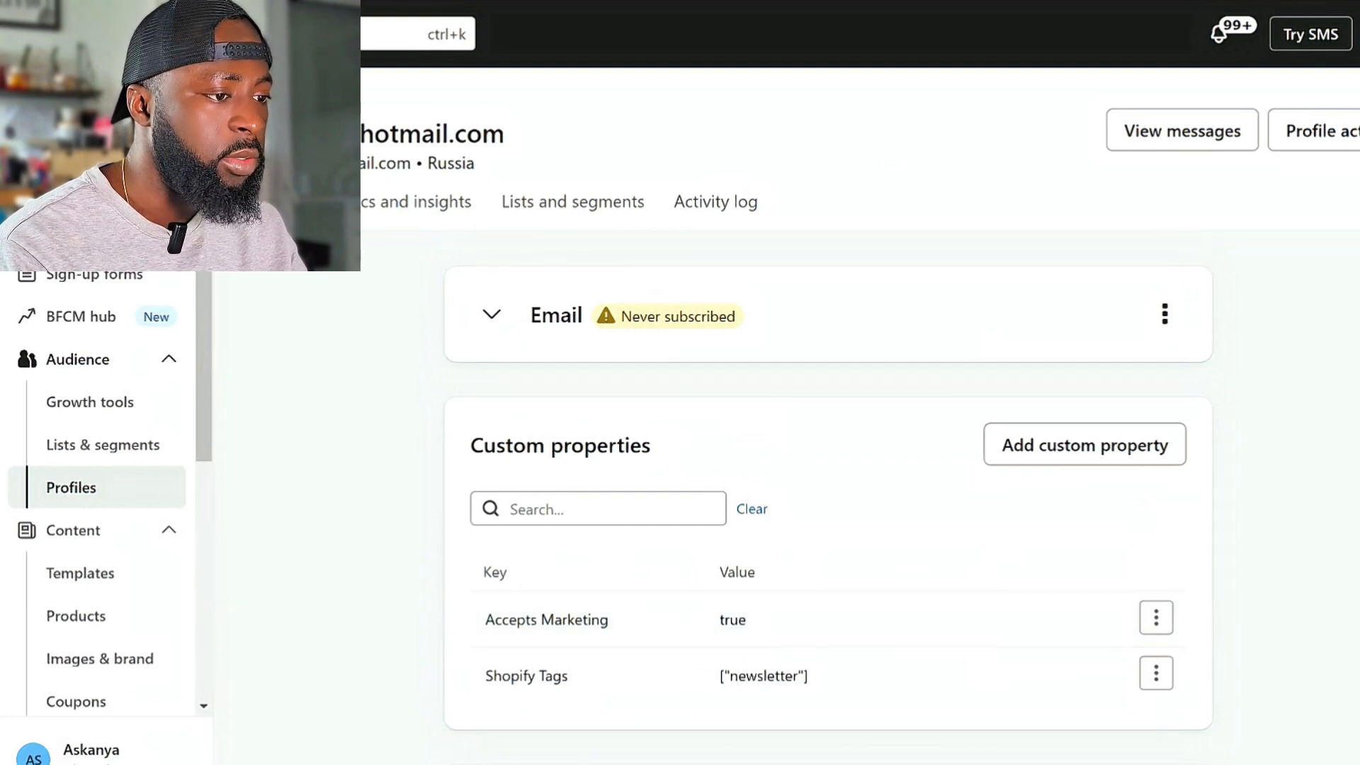
click(454, 1)
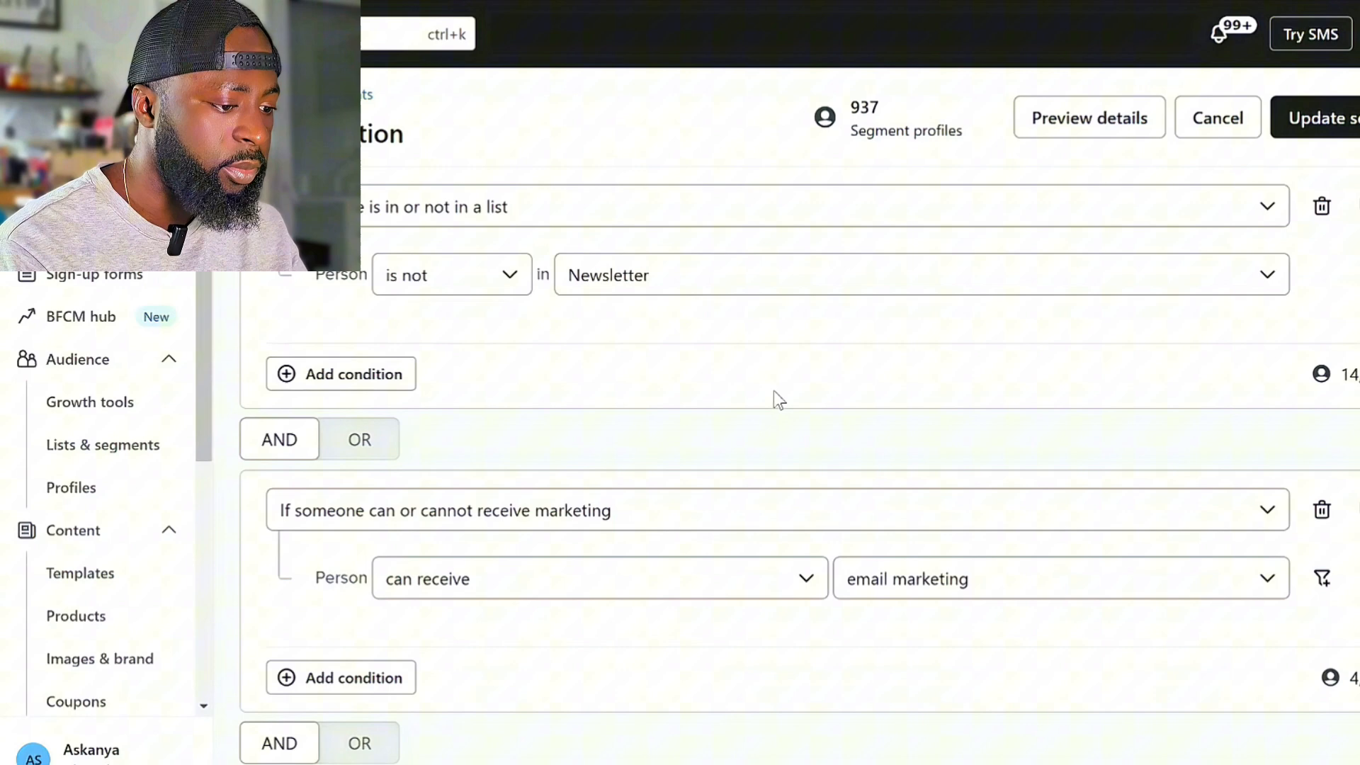
Check the email marketing, Placed Order and Subscribers list conditions, and update the Bots segment.
scroll(779, 407, down, 5)
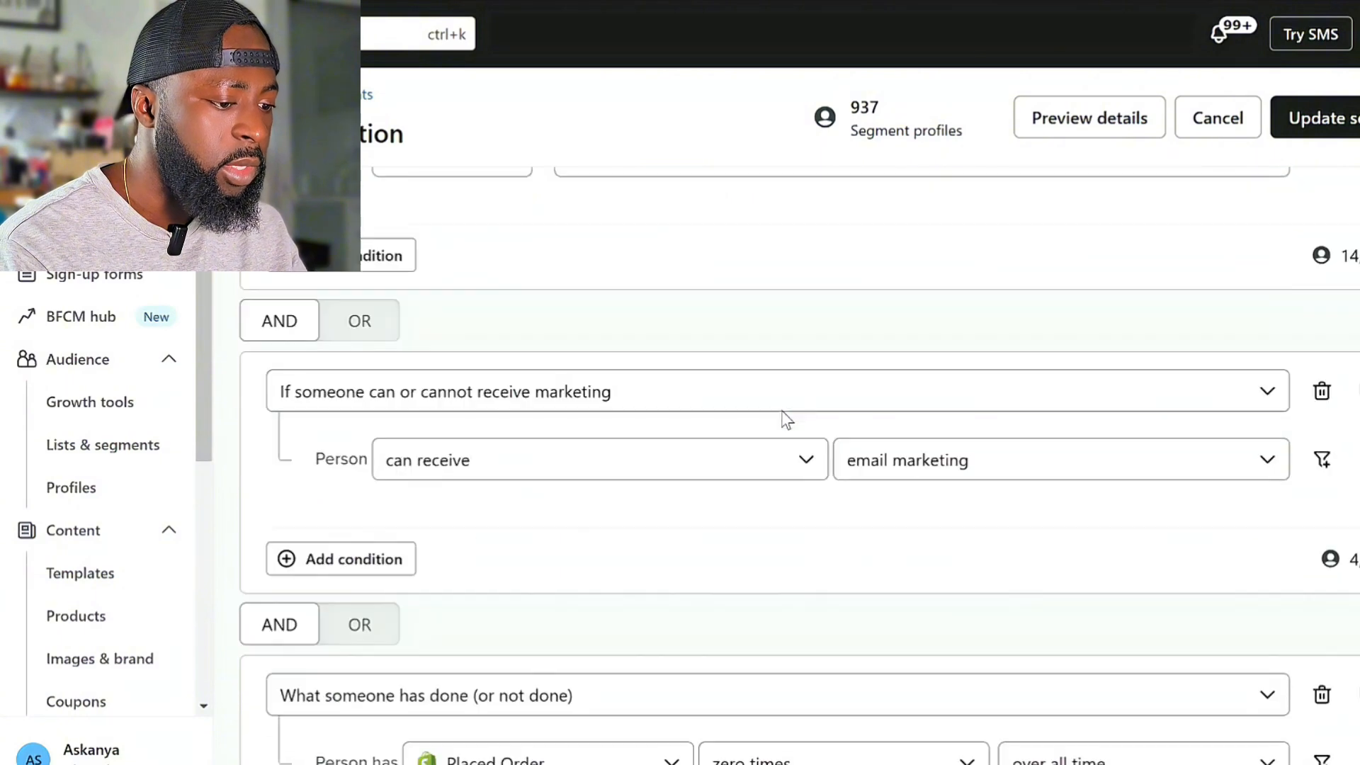
scroll(780, 410, down, 2)
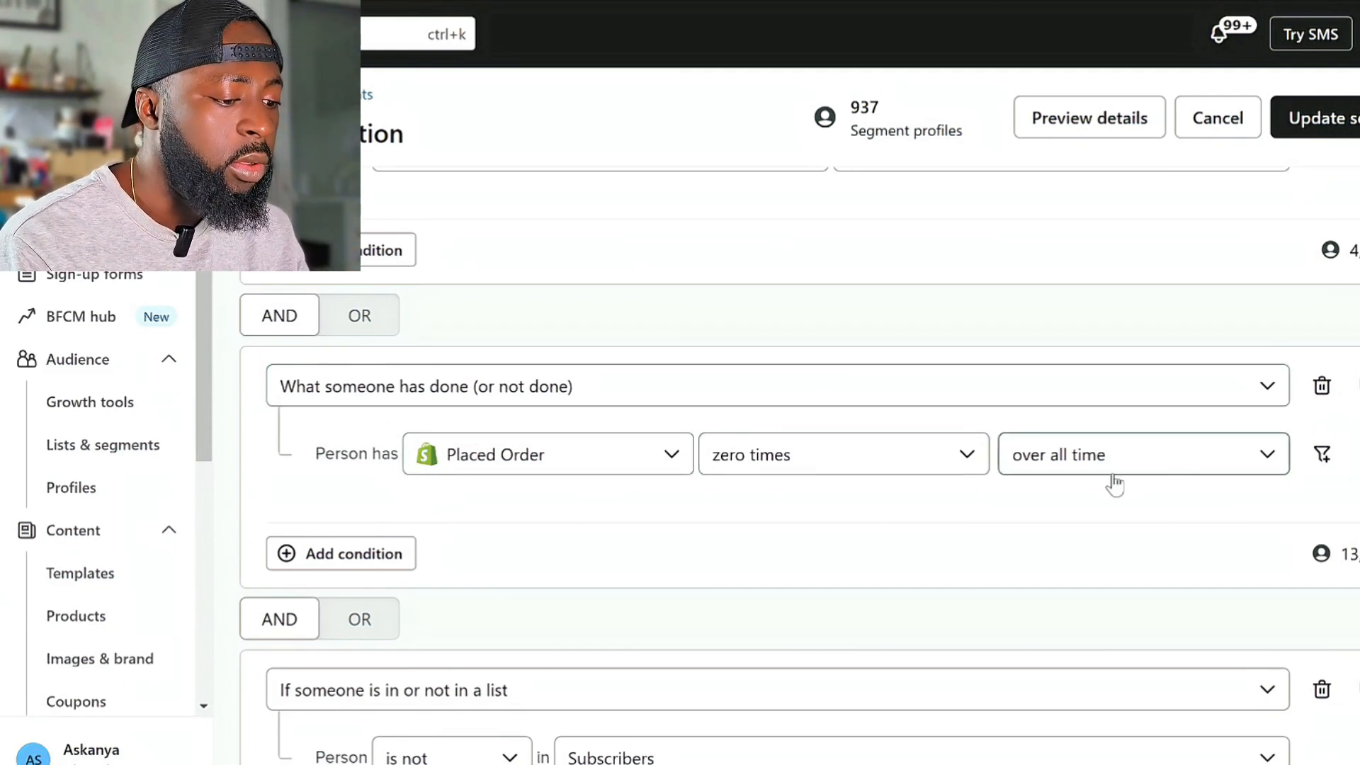
scroll(1120, 471, down, 2)
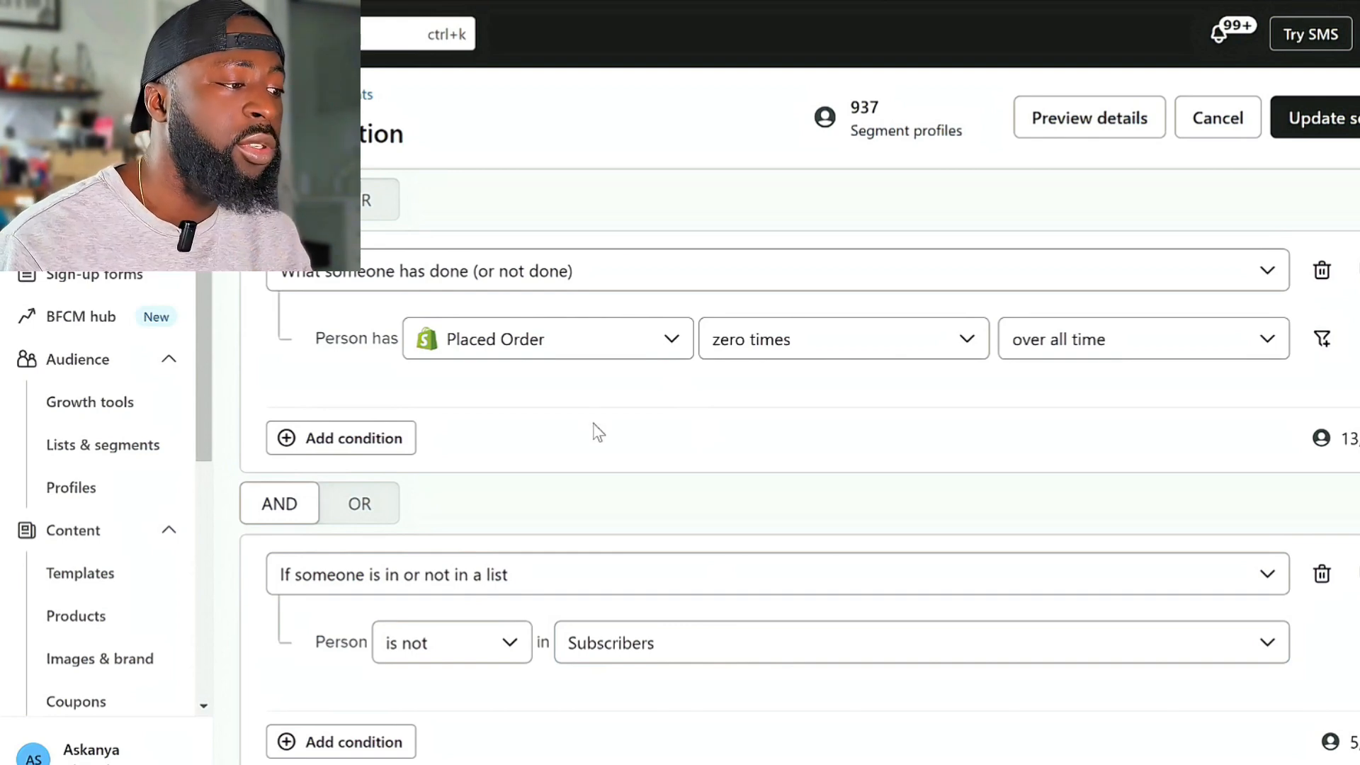
click(1315, 133)
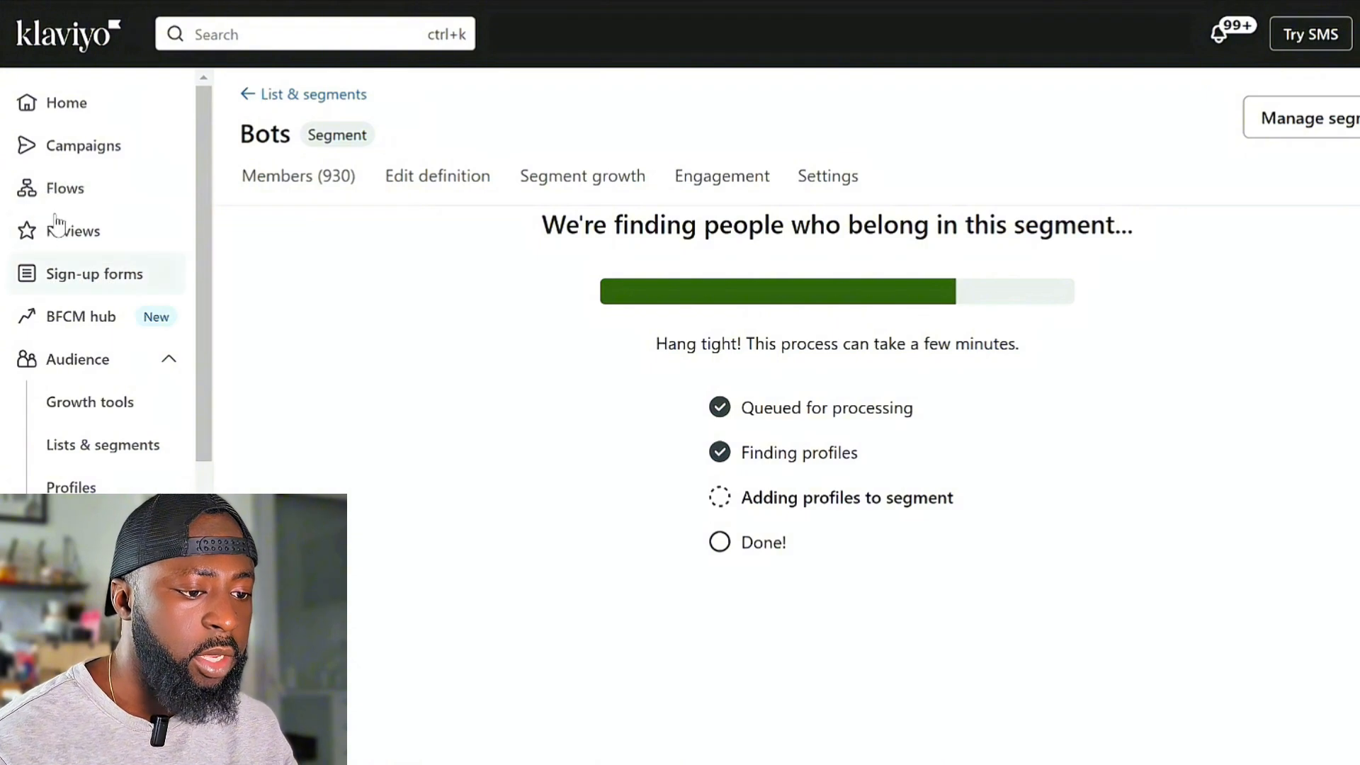
Open Flows in a separate browser tab and start building a custom flow.
right_click(106, 206)
click(124, 221)
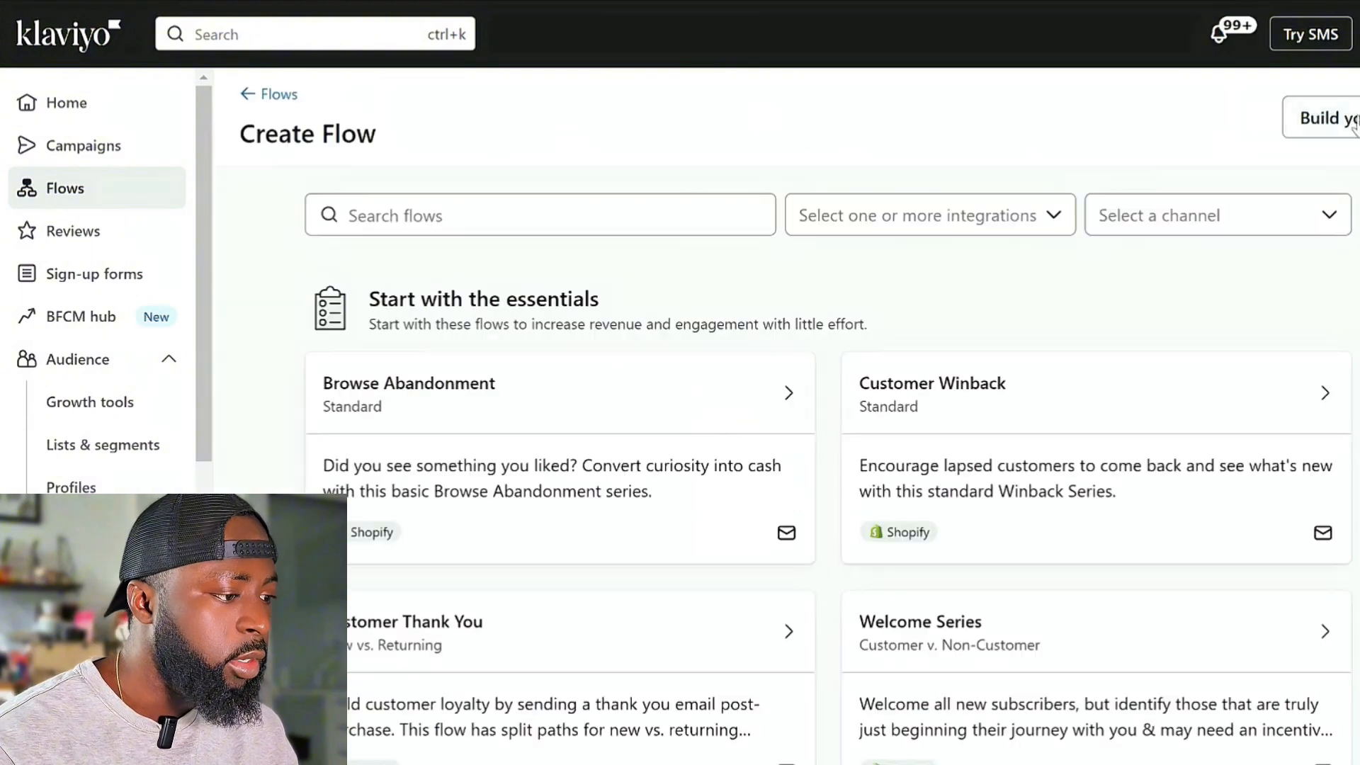
click(1353, 119)
Name the flow Bots Delete and create it manually.
double_click(1230, 172)
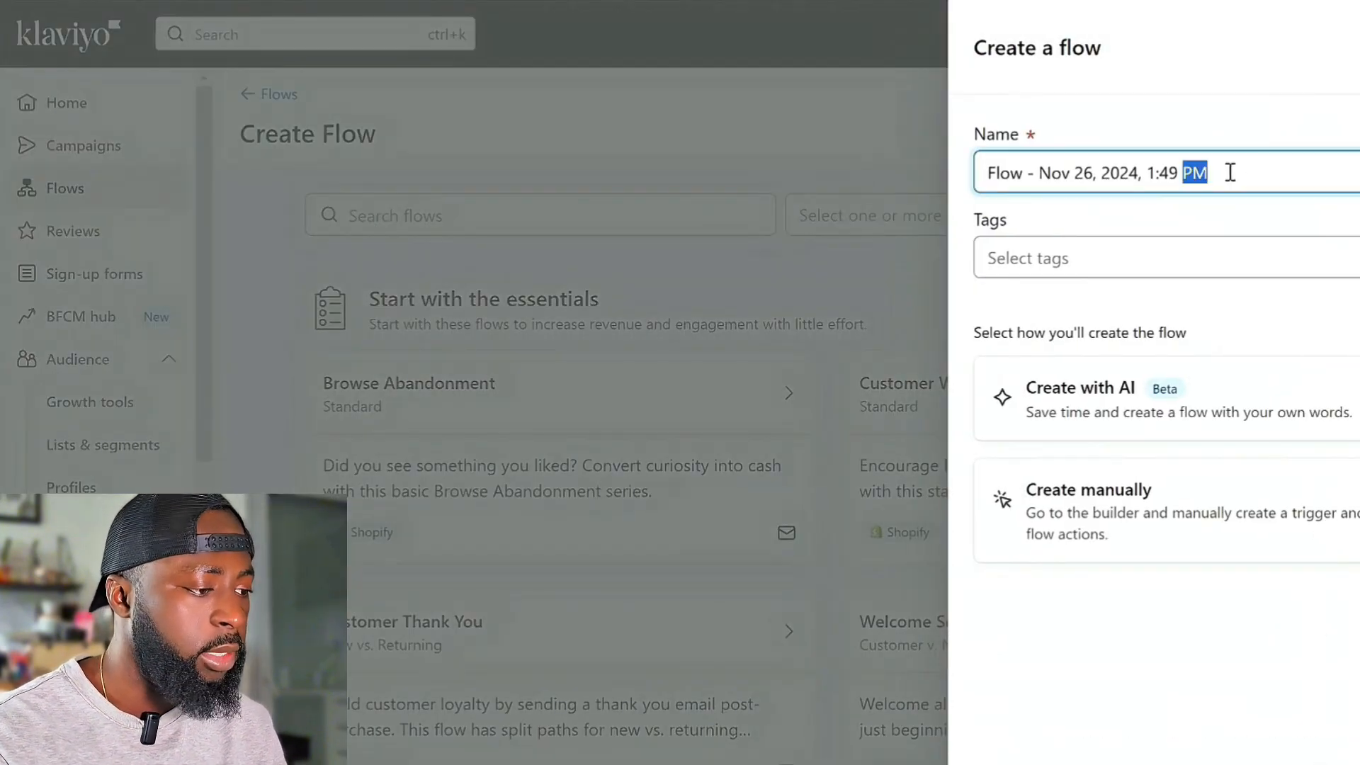
triple_click(1230, 172)
key(Tab)
key(shift+Tab)
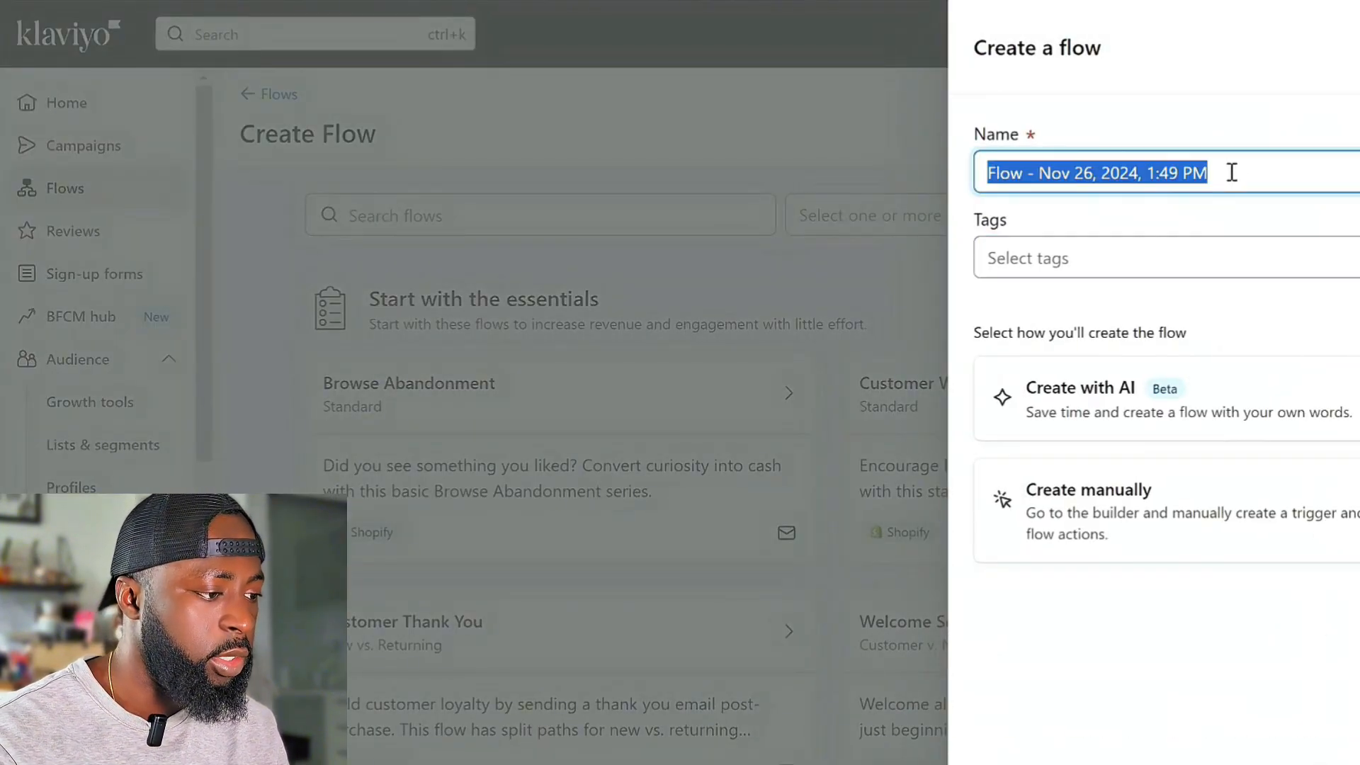
text(Bot)
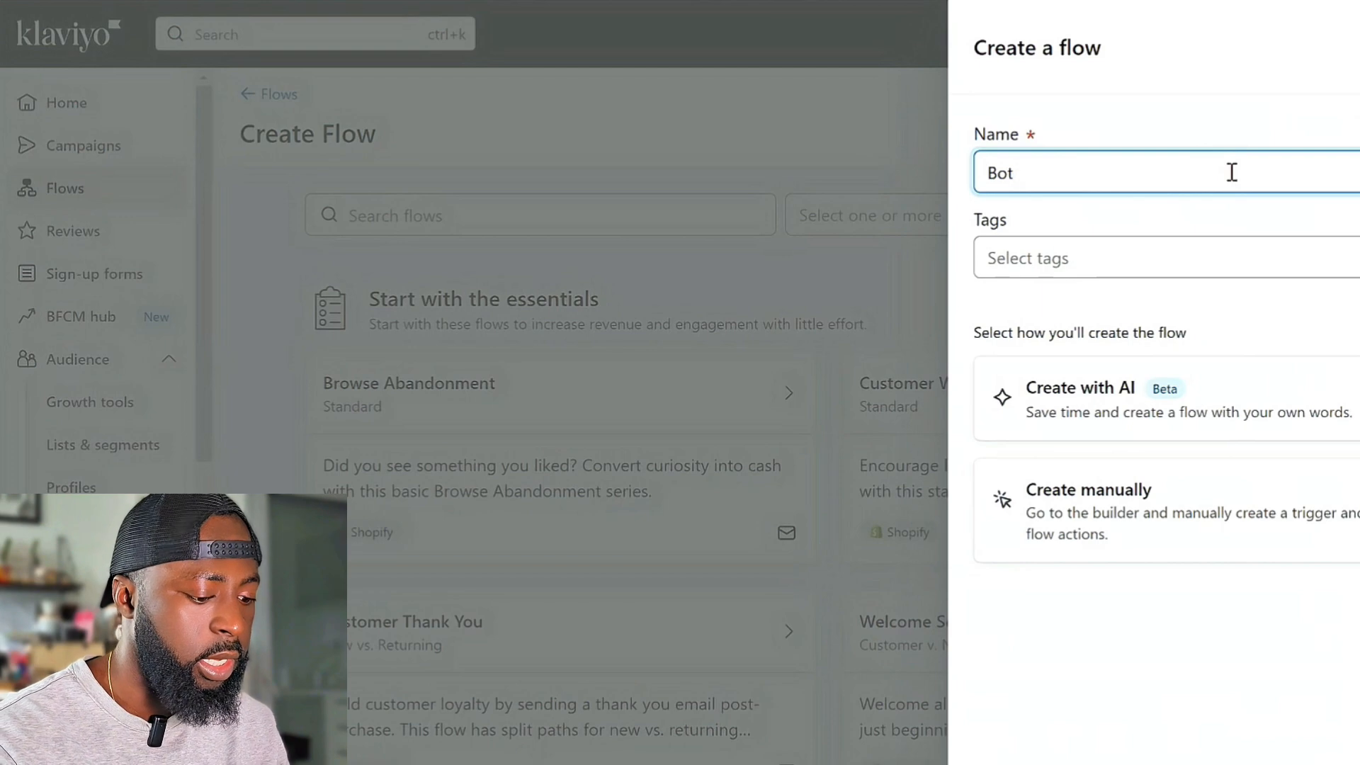
text(s)
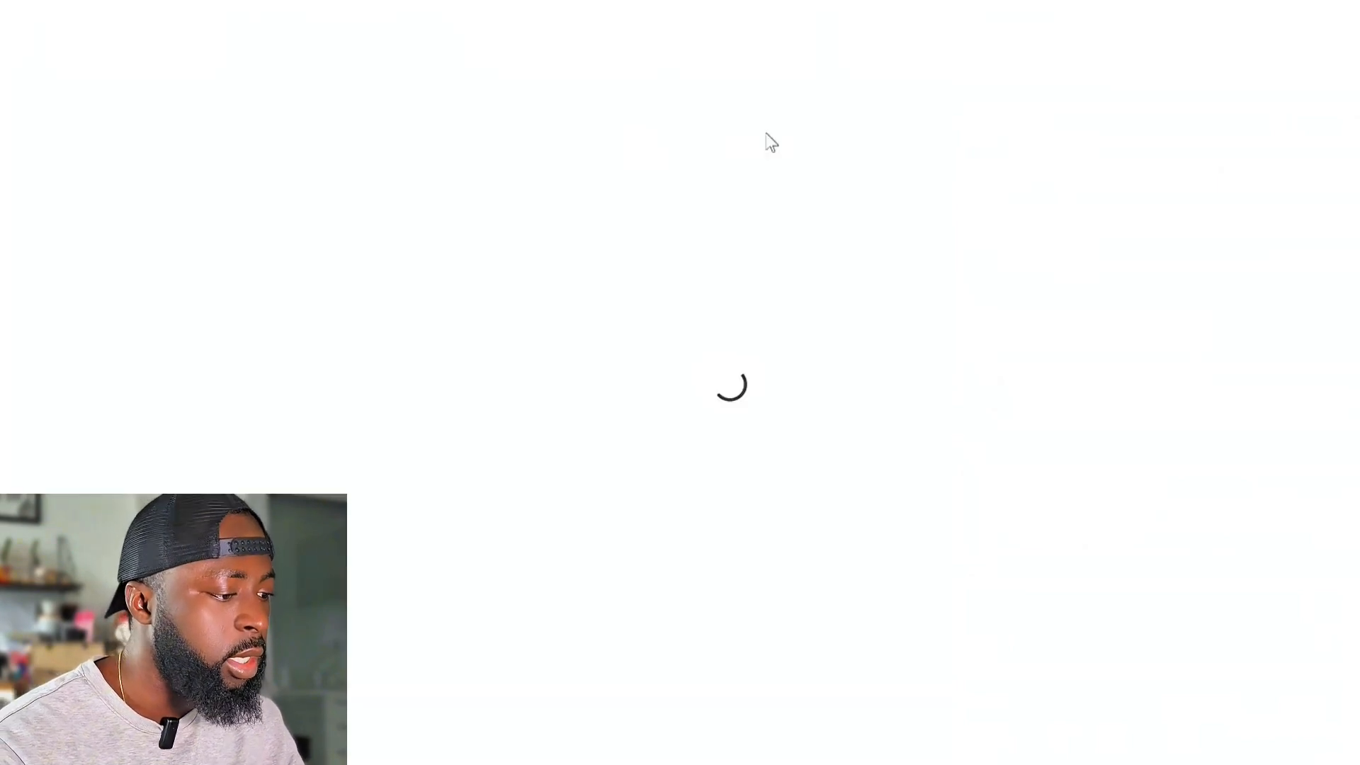
Set the flow's trigger to Added to segment with the Bots segment, and confirm and save it.
scroll(1183, 496, down, 5)
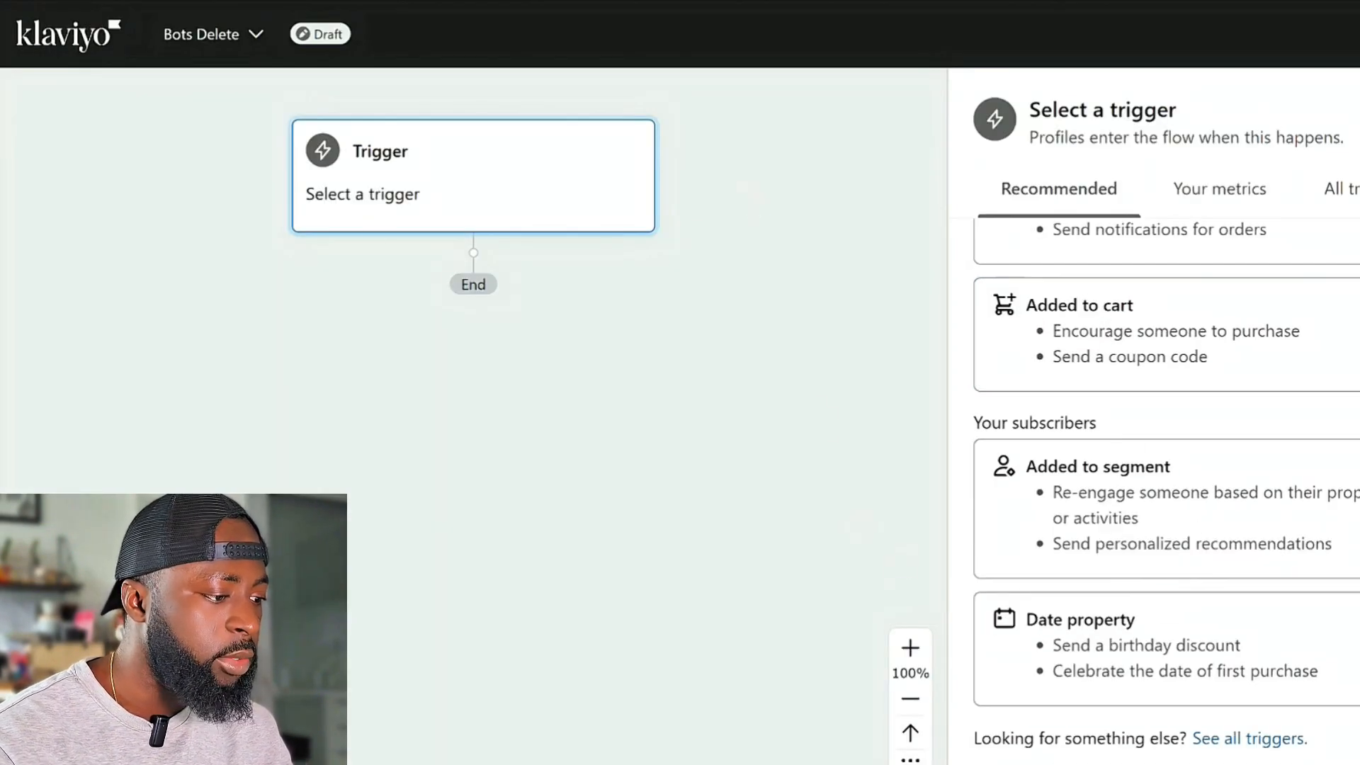
click(1207, 480)
click(1105, 399)
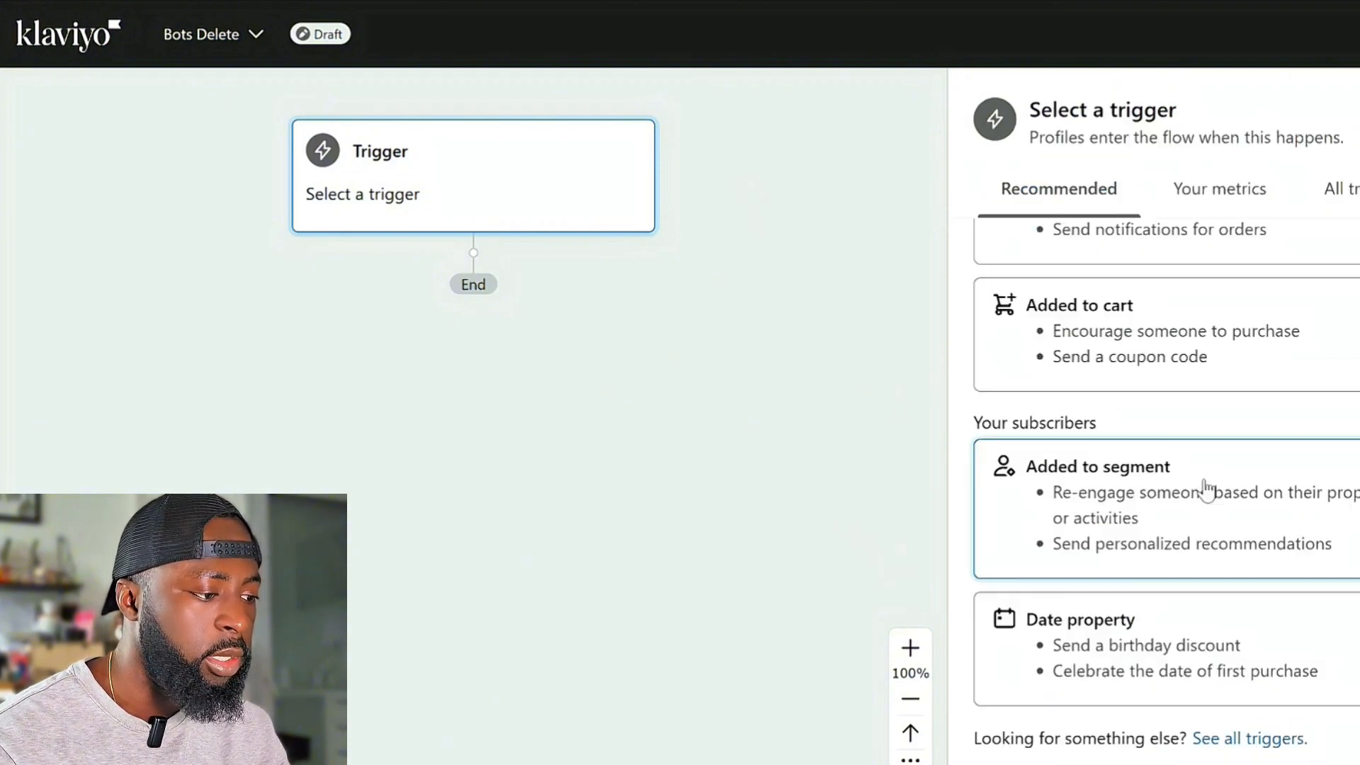
click(1205, 486)
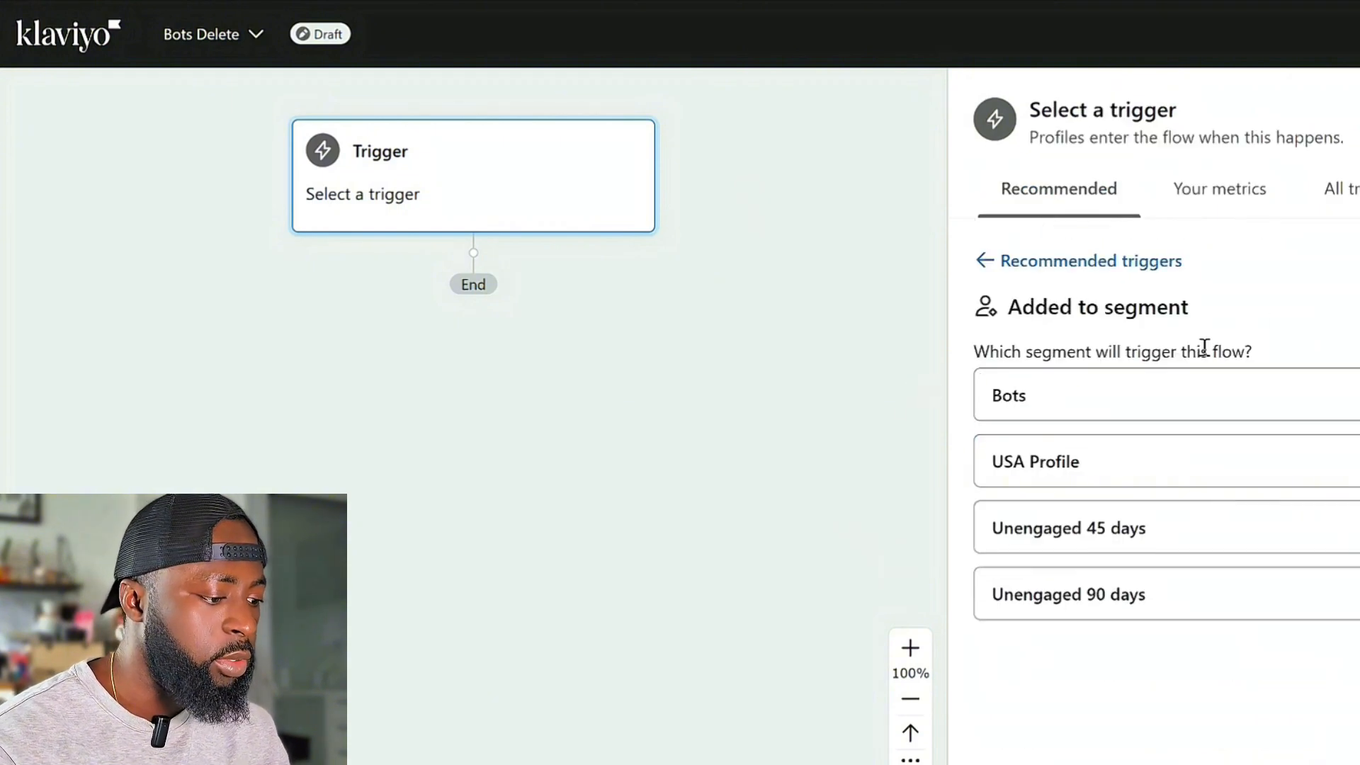
click(1105, 395)
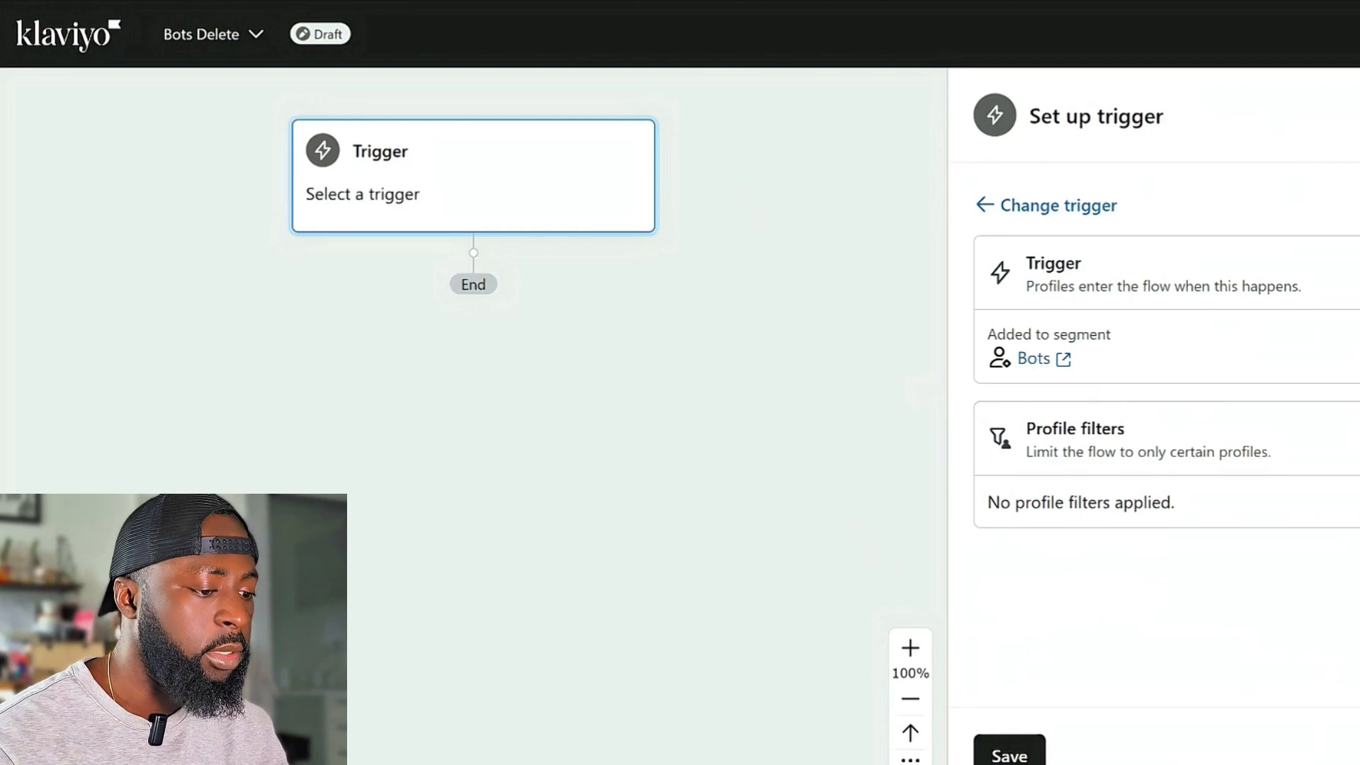
click(1009, 755)
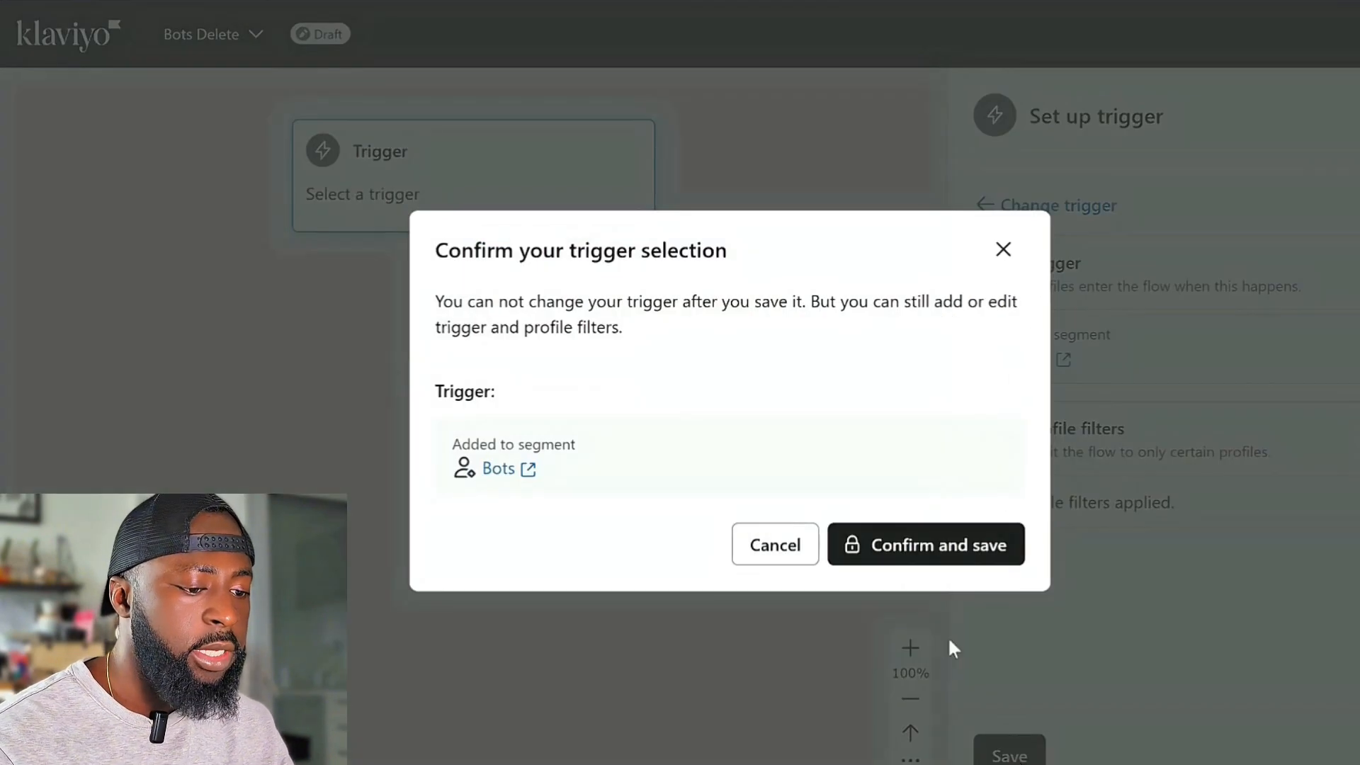
click(925, 546)
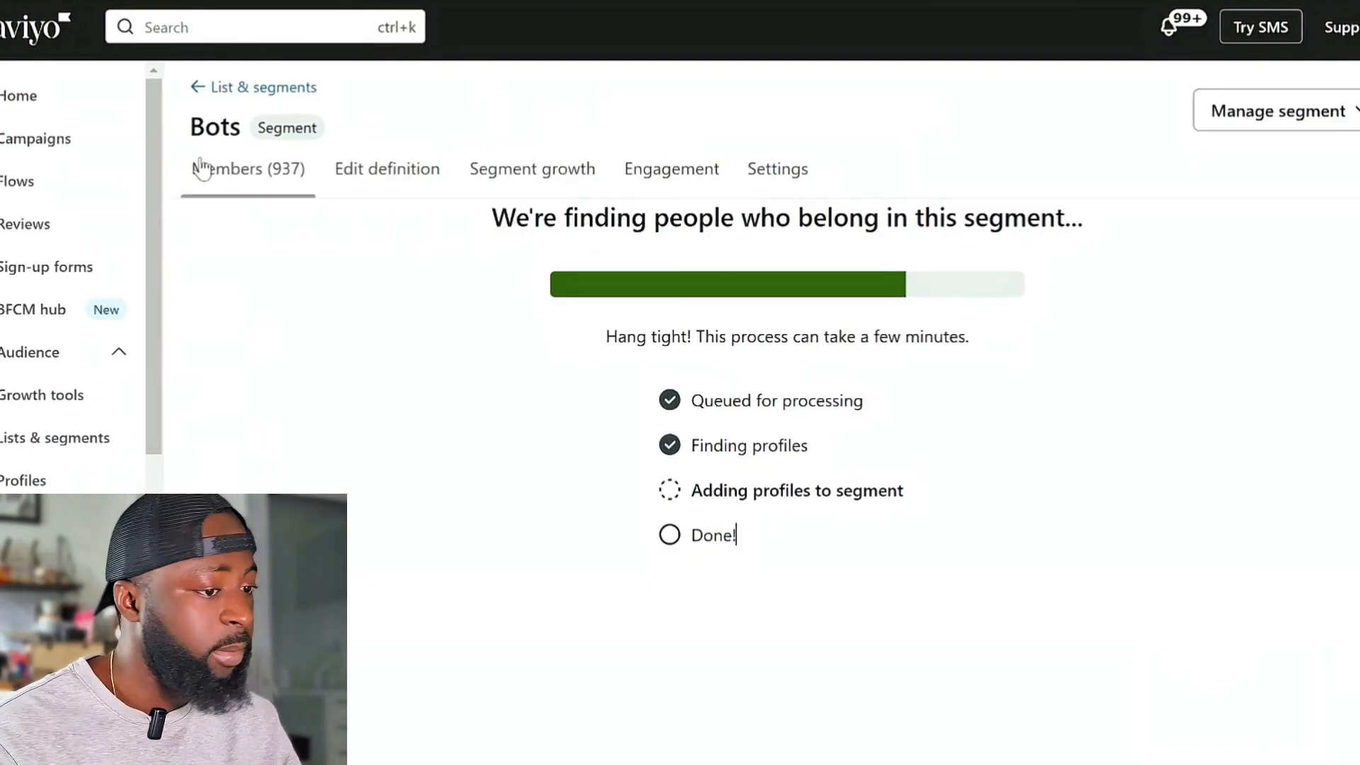
View the Bots segment's members and the management options for exporting the segment.
click(224, 163)
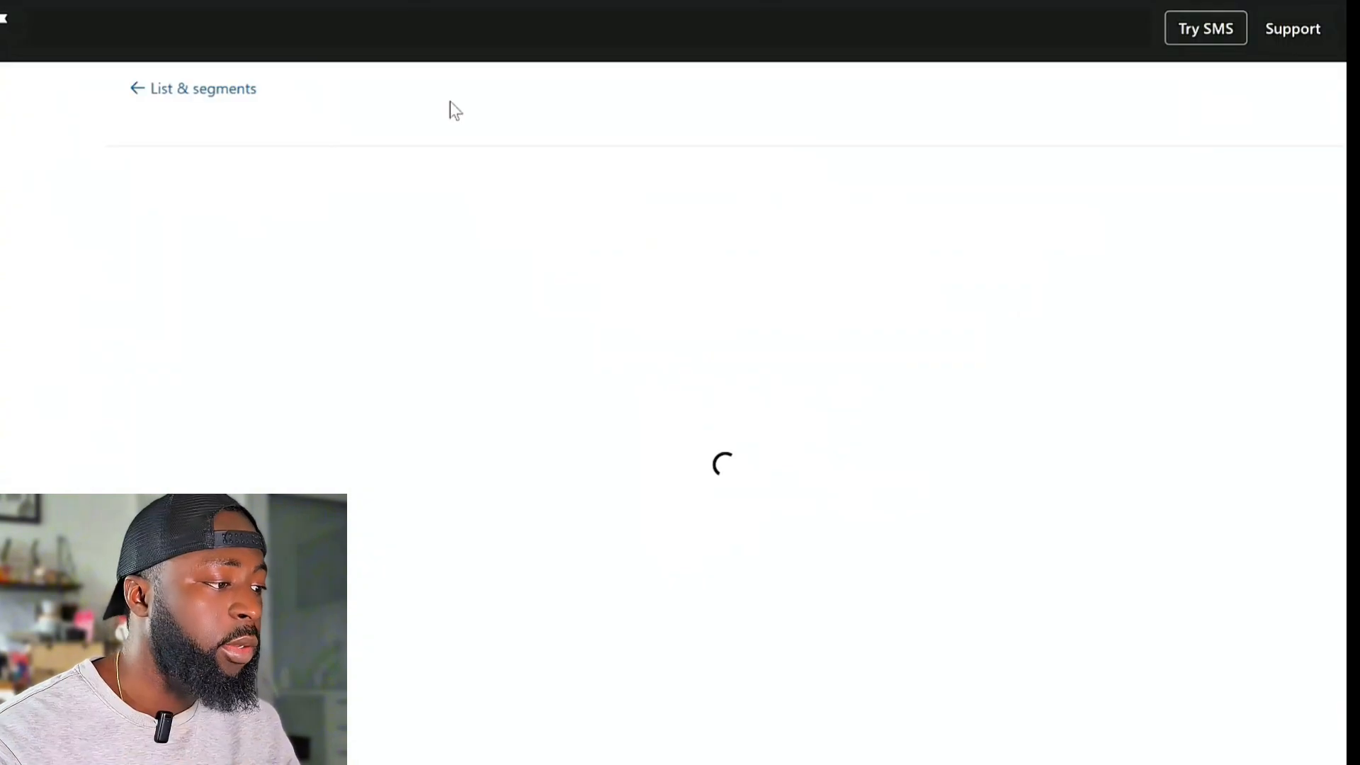
click(1232, 131)
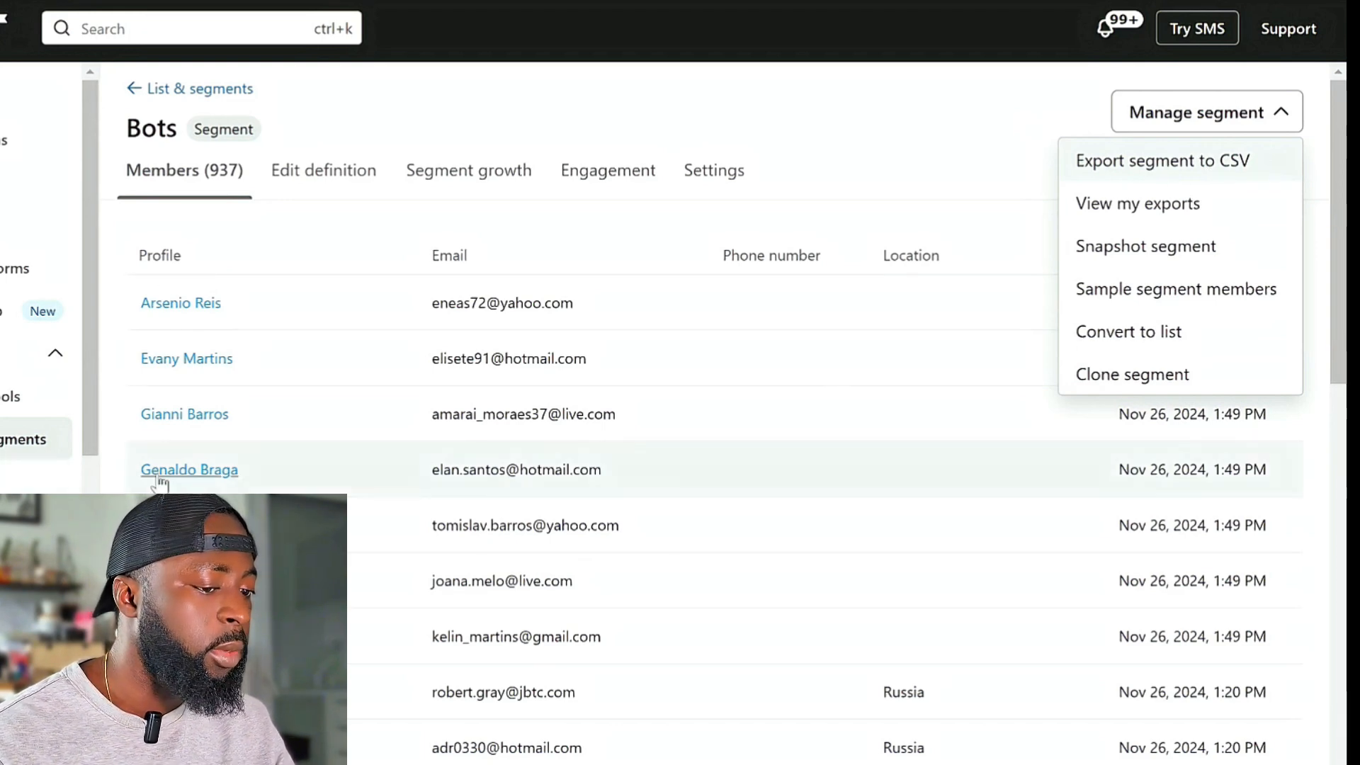
Open the suppression list's import for suppressed profiles, browse for a file to upload, and cancel the file selection.
click(29, 488)
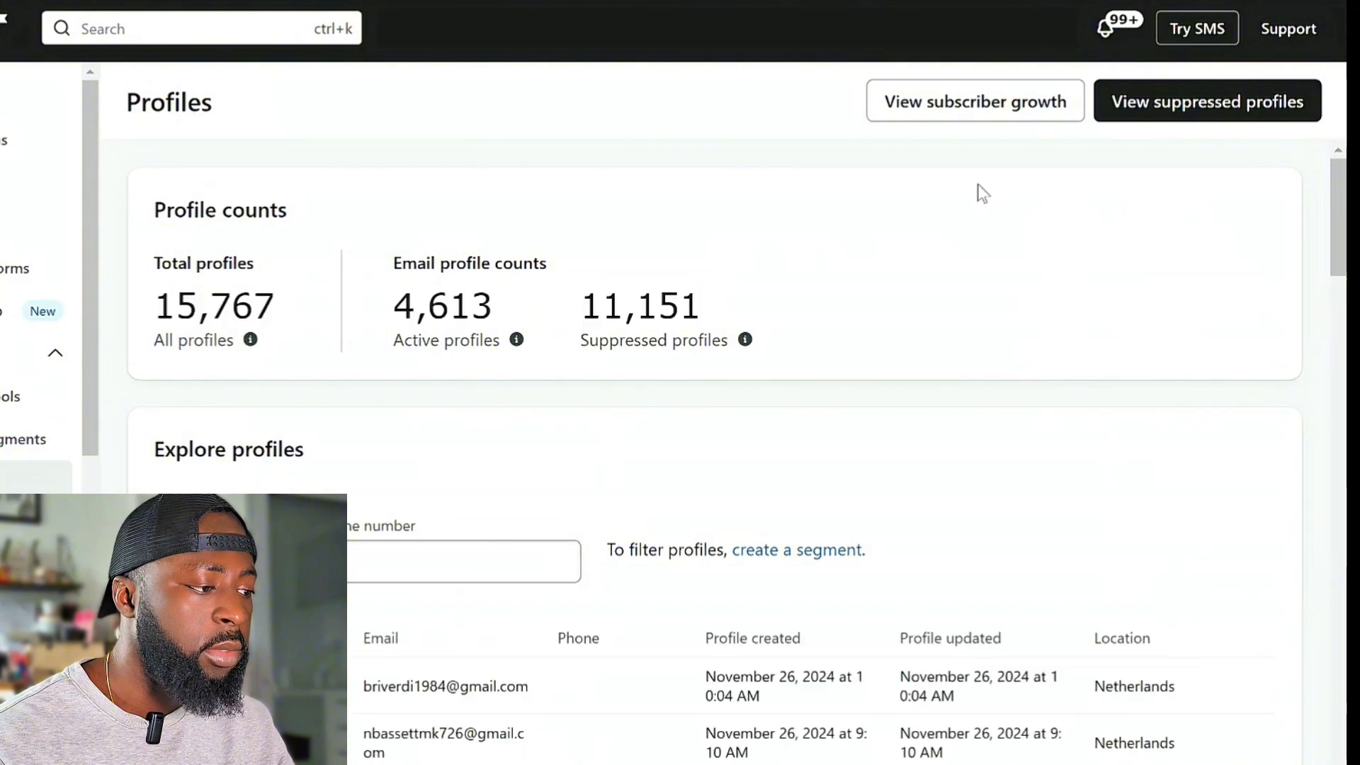
click(1159, 105)
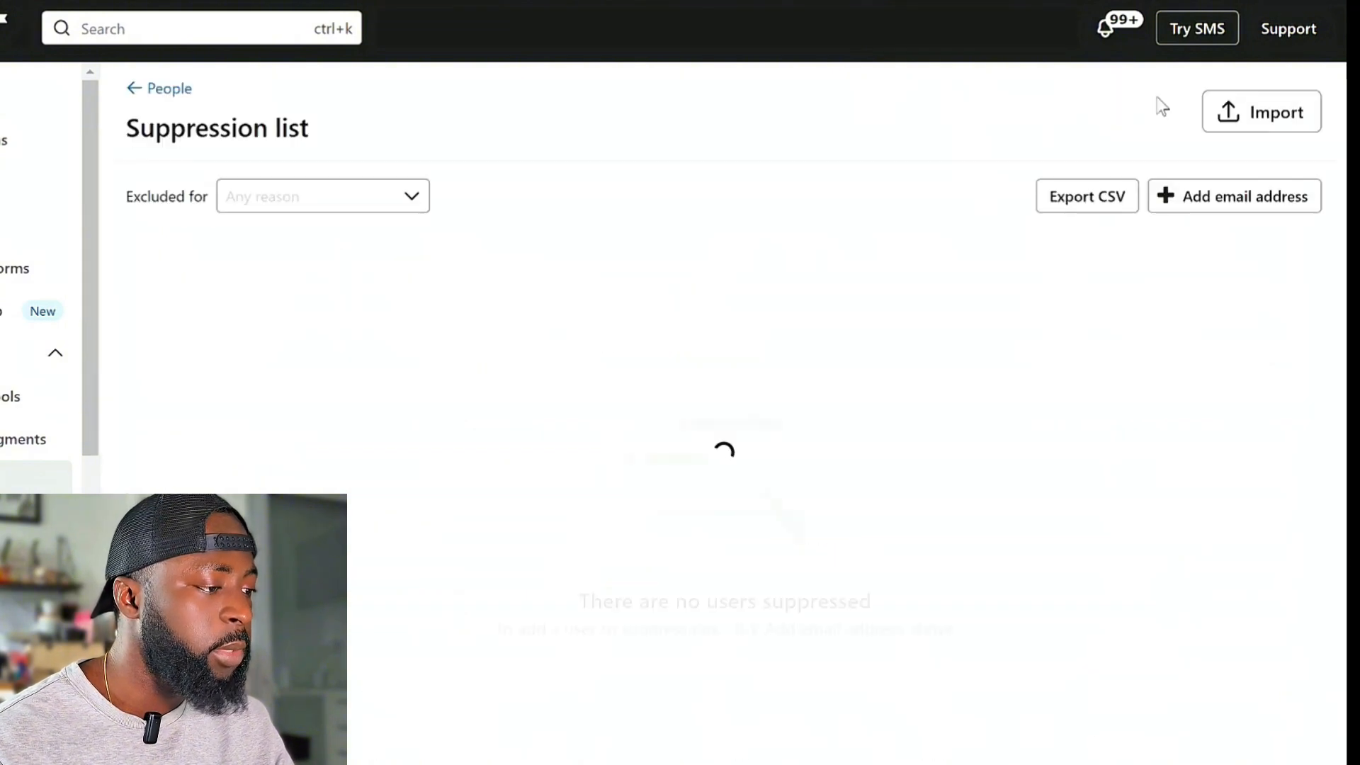
click(1231, 124)
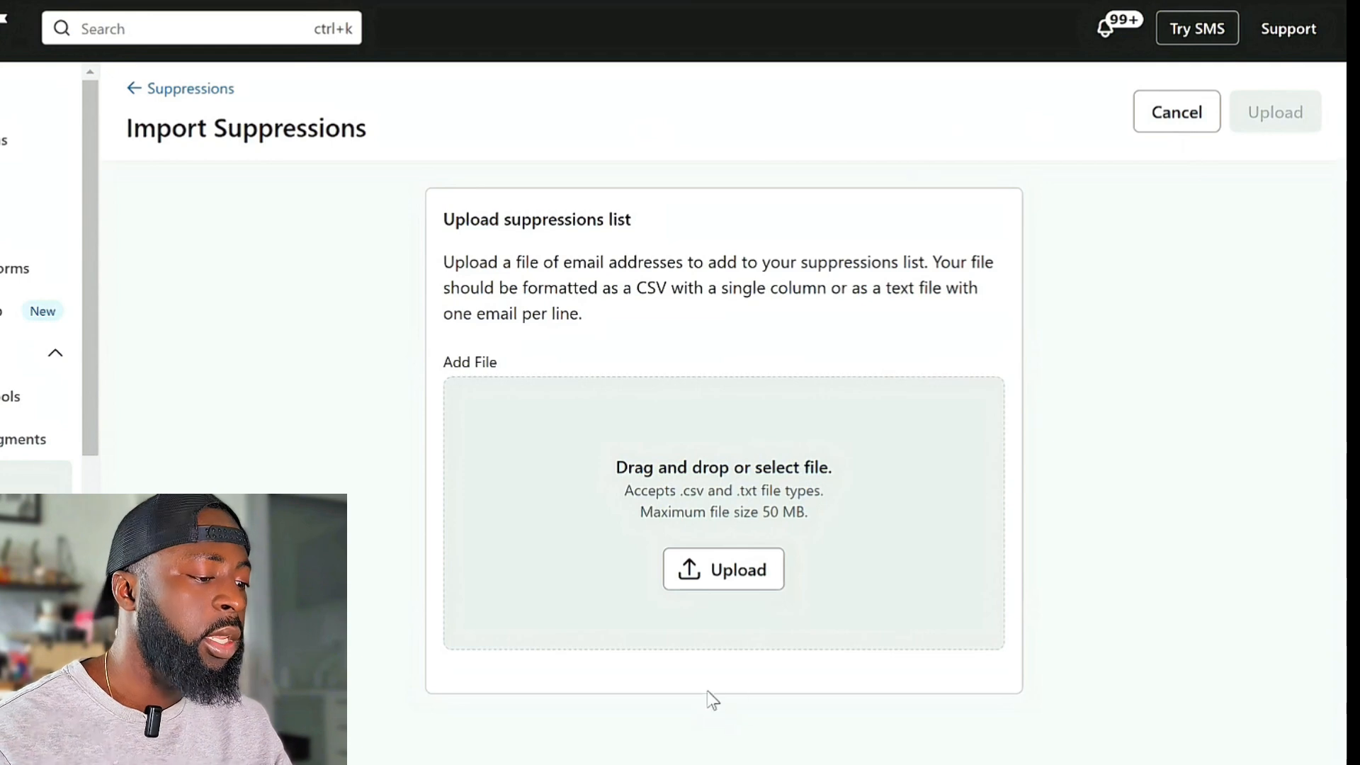
click(720, 573)
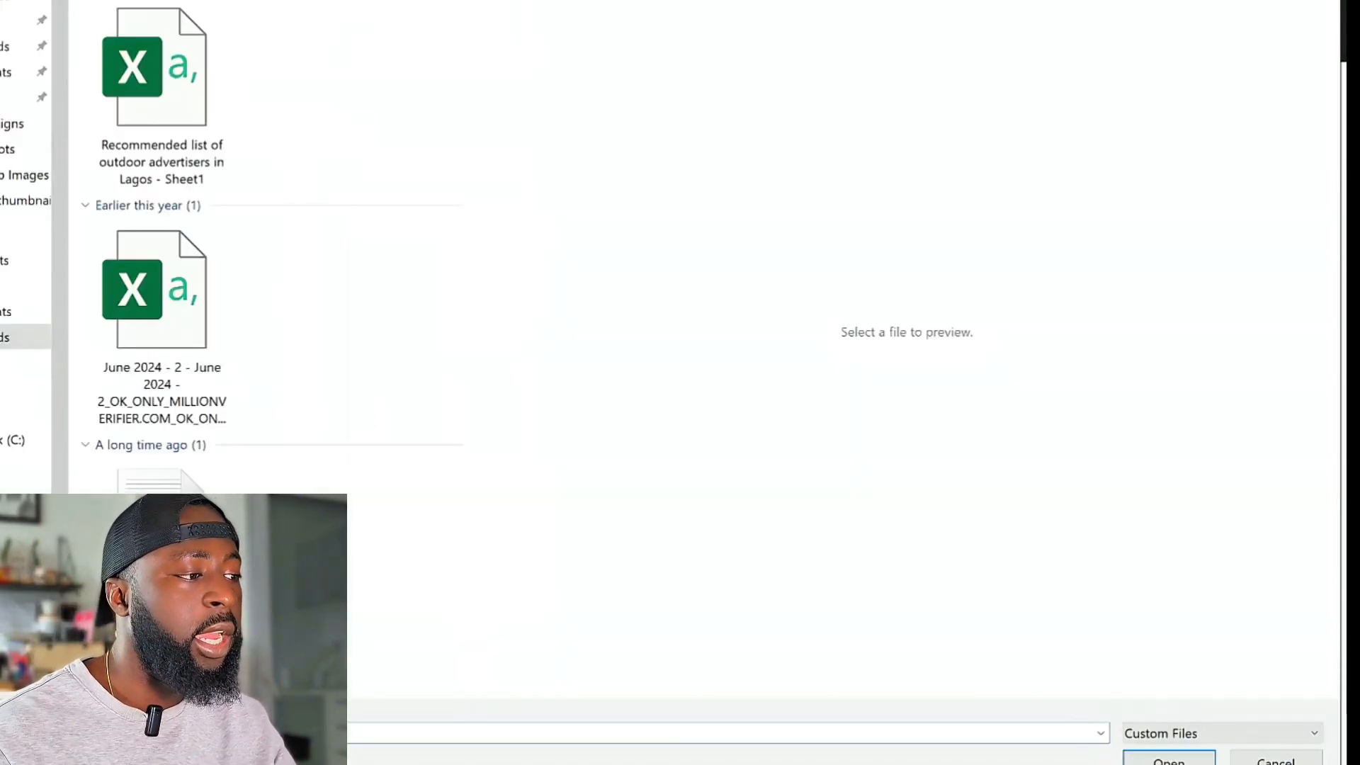
click(1276, 762)
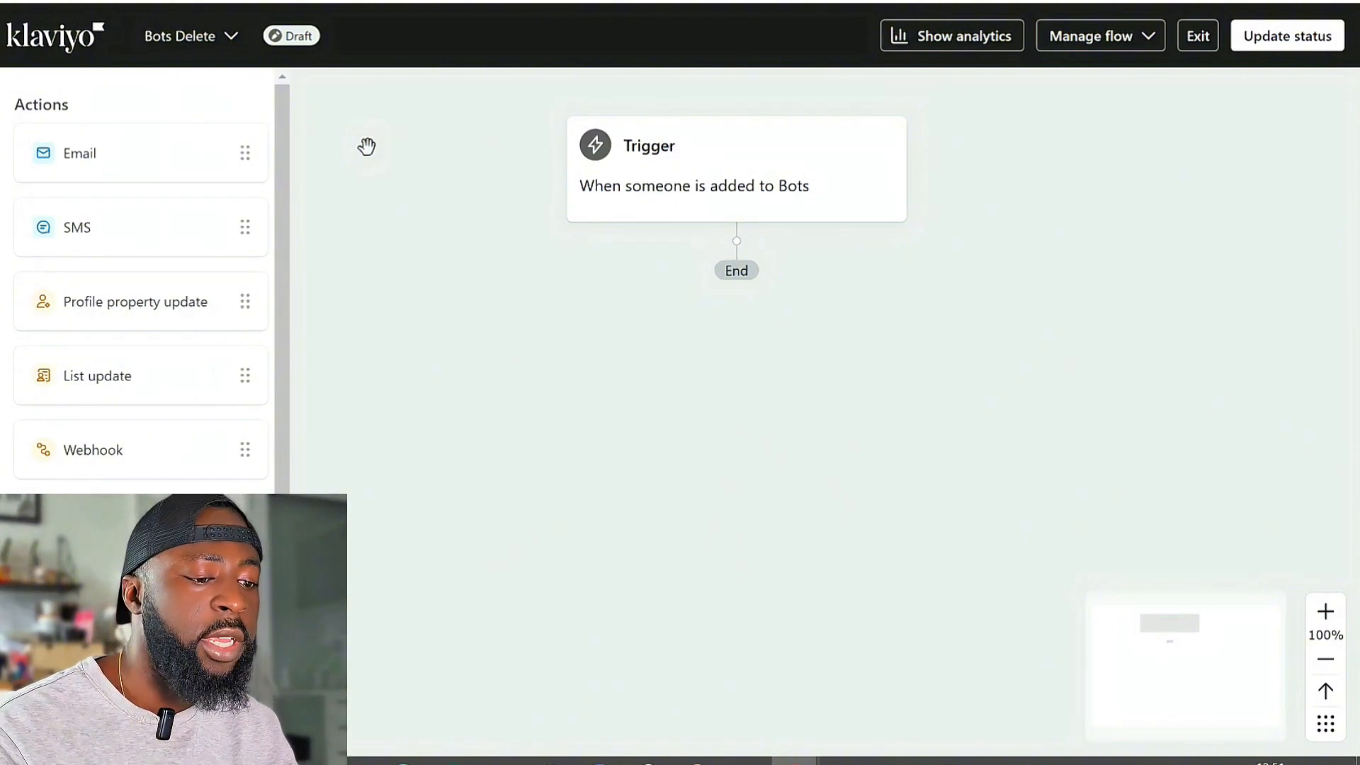
Add a Webhook action to the flow directly below the Bots segment trigger.
drag(134, 431, 741, 277)
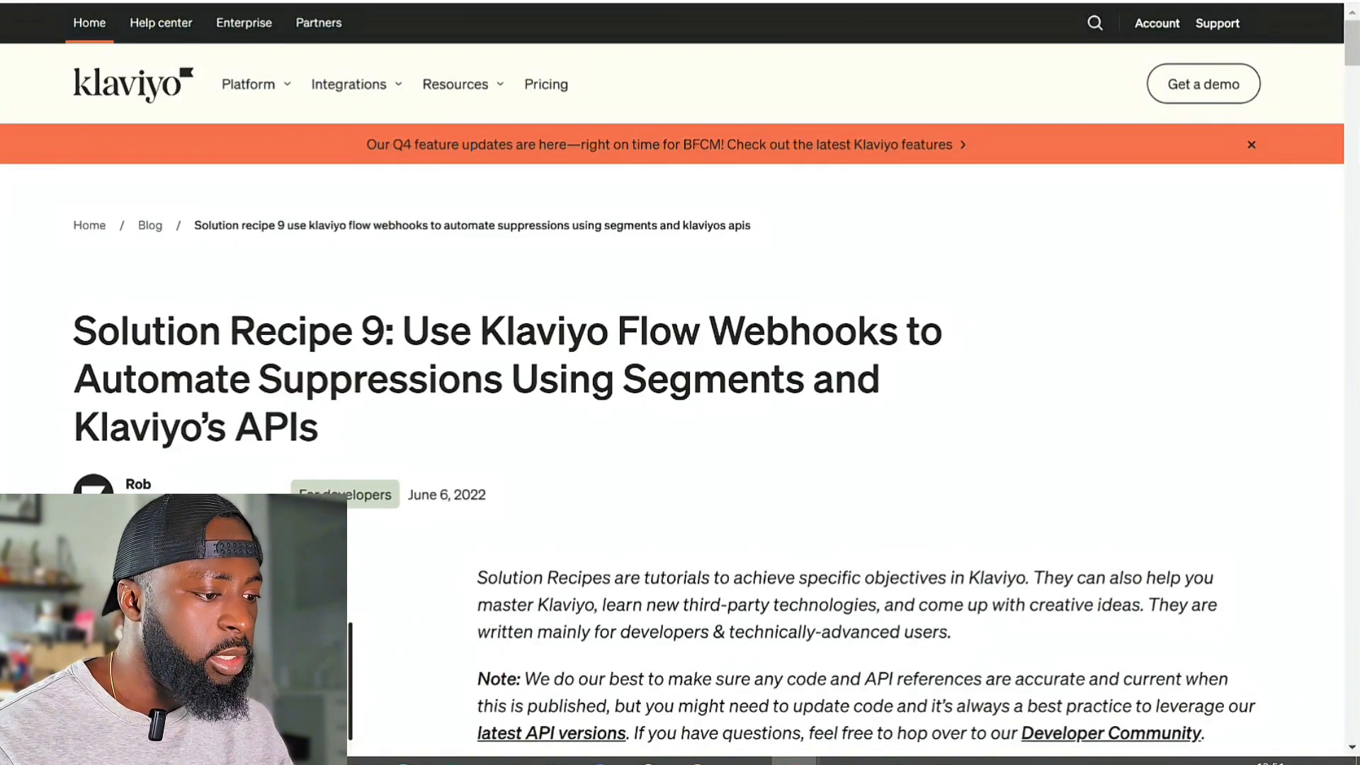
Read the Solution Recipe 9 article on automating suppressions, covering segment creation, the segment-triggered flow, and suppressing versus deleting profiles.
scroll(453, 375, down, 5)
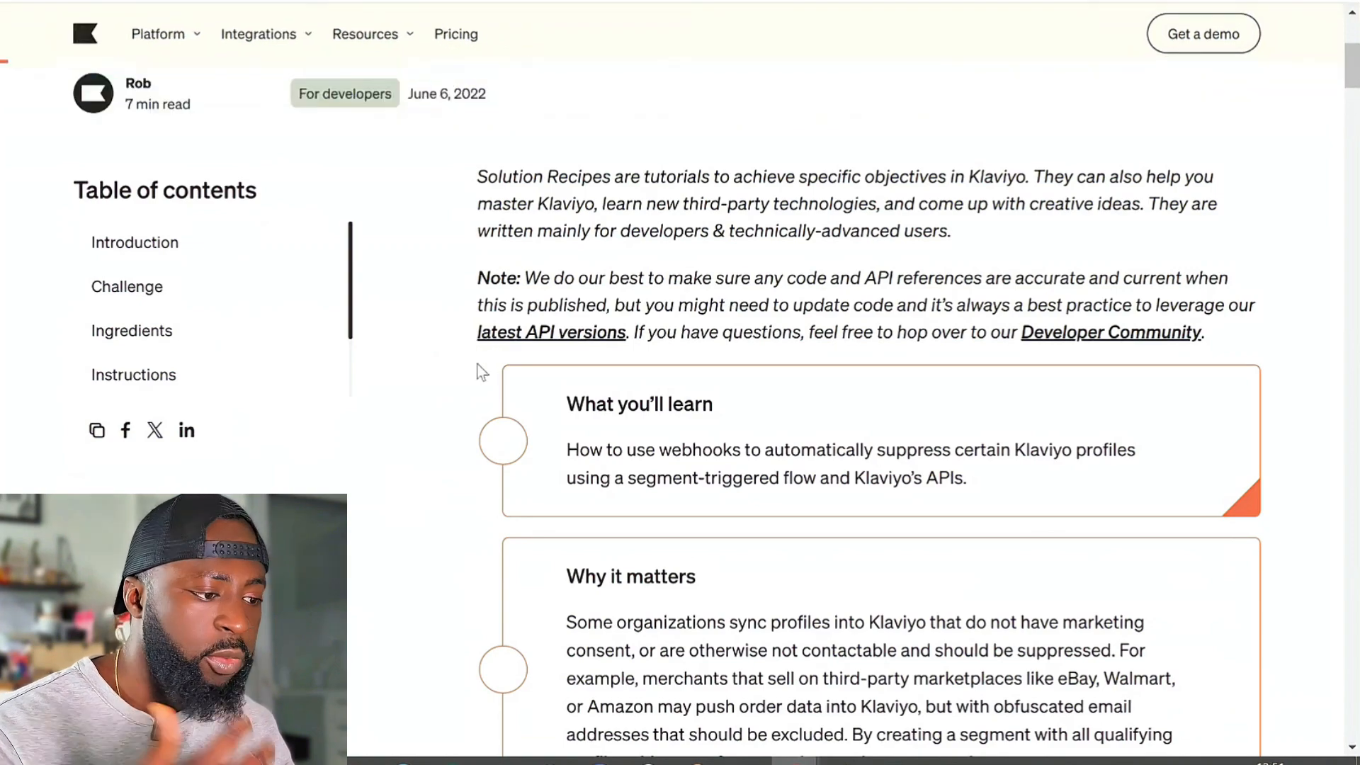
scroll(475, 368, down, 5)
scroll(475, 368, down, 4)
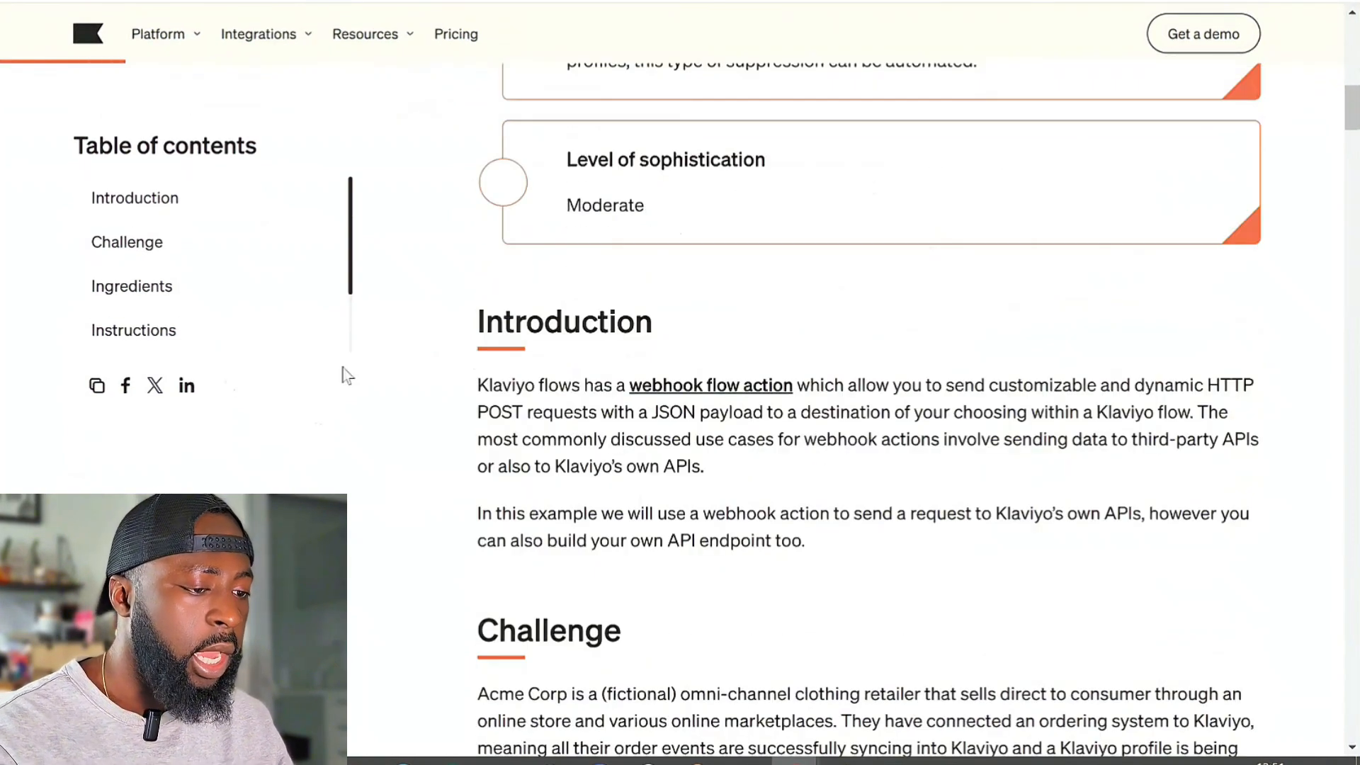
scroll(347, 386, down, 5)
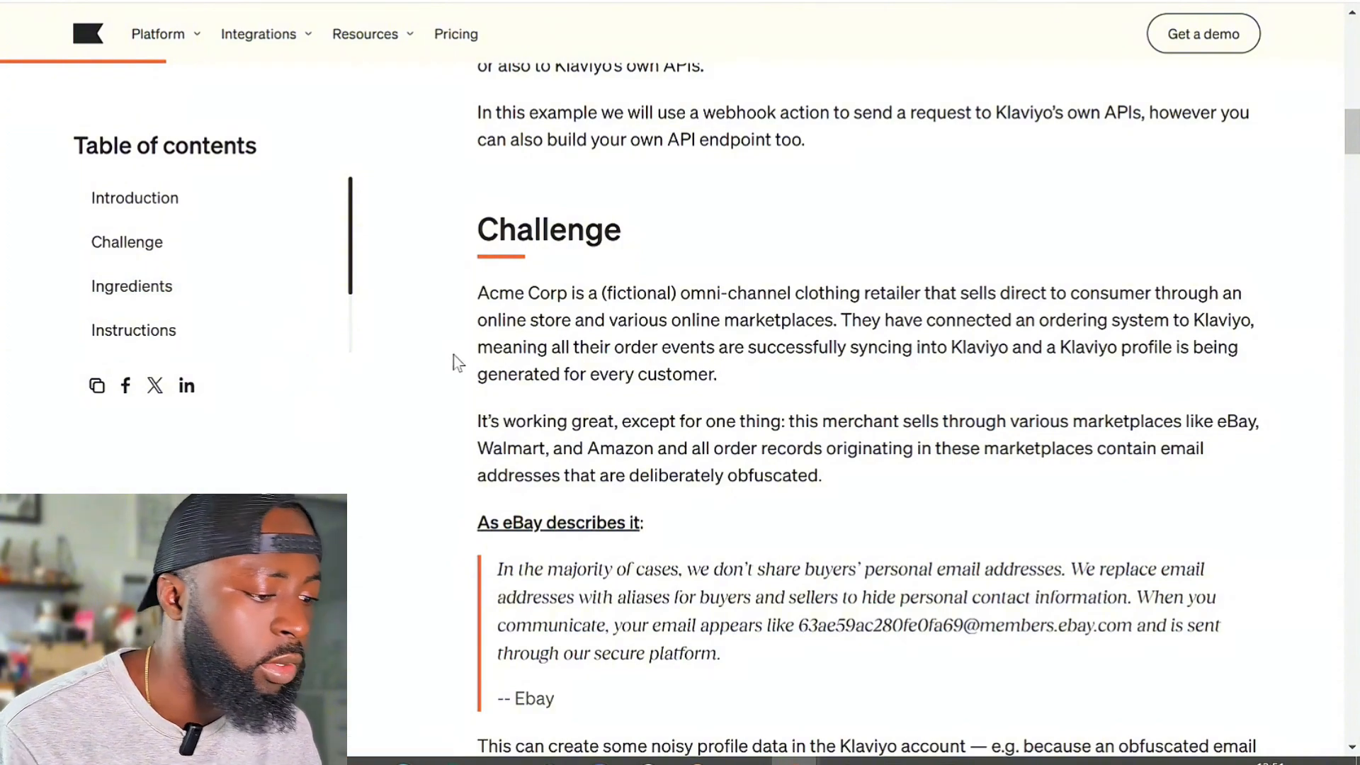
scroll(429, 357, down, 8)
scroll(427, 383, down, 10)
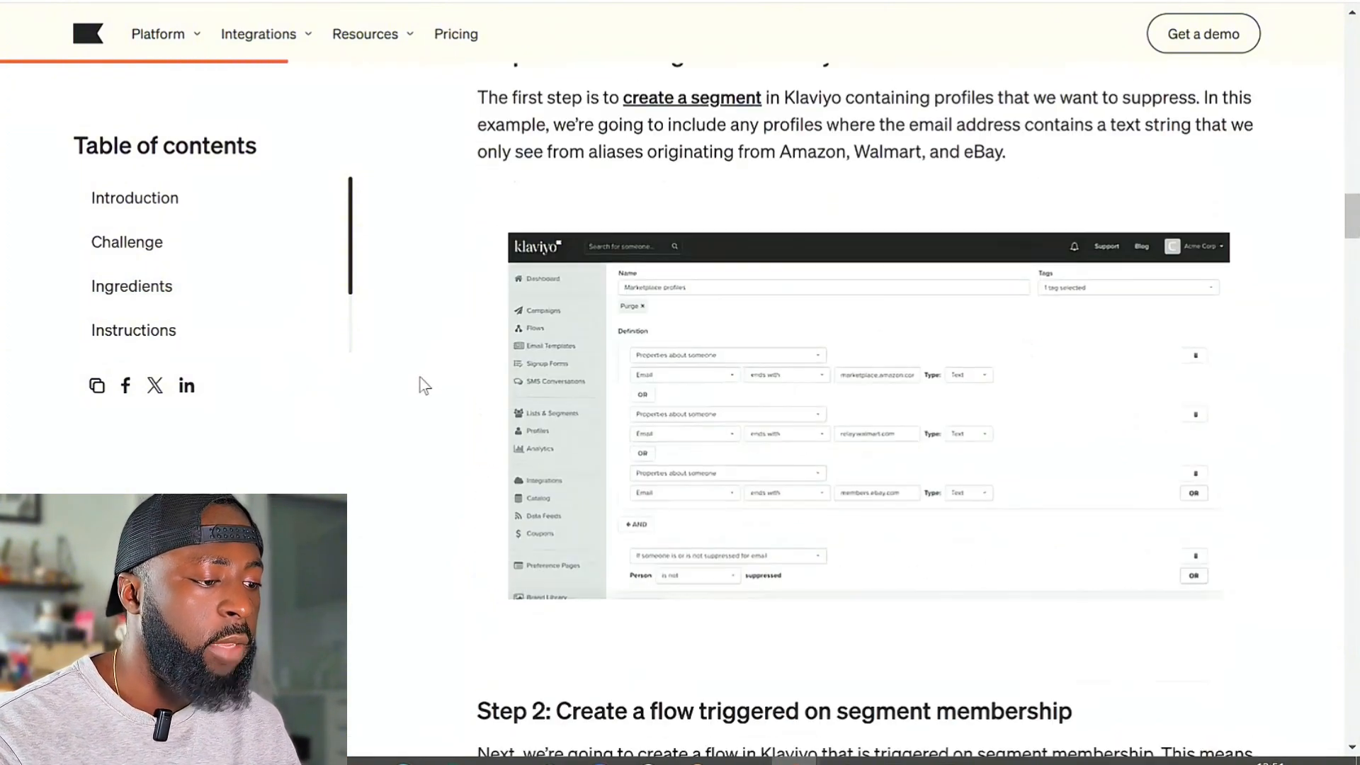
scroll(509, 376, up, 3)
scroll(404, 382, up, 1)
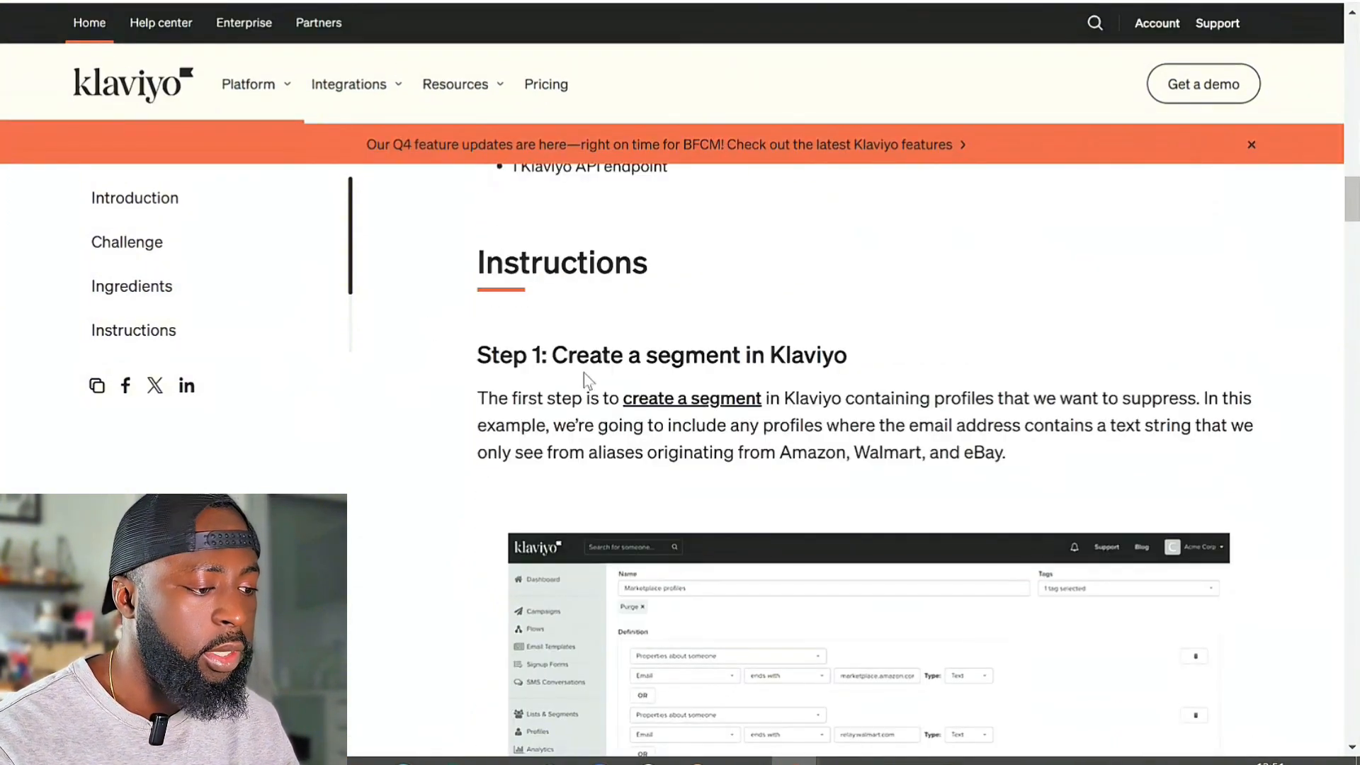
scroll(728, 348, down, 2)
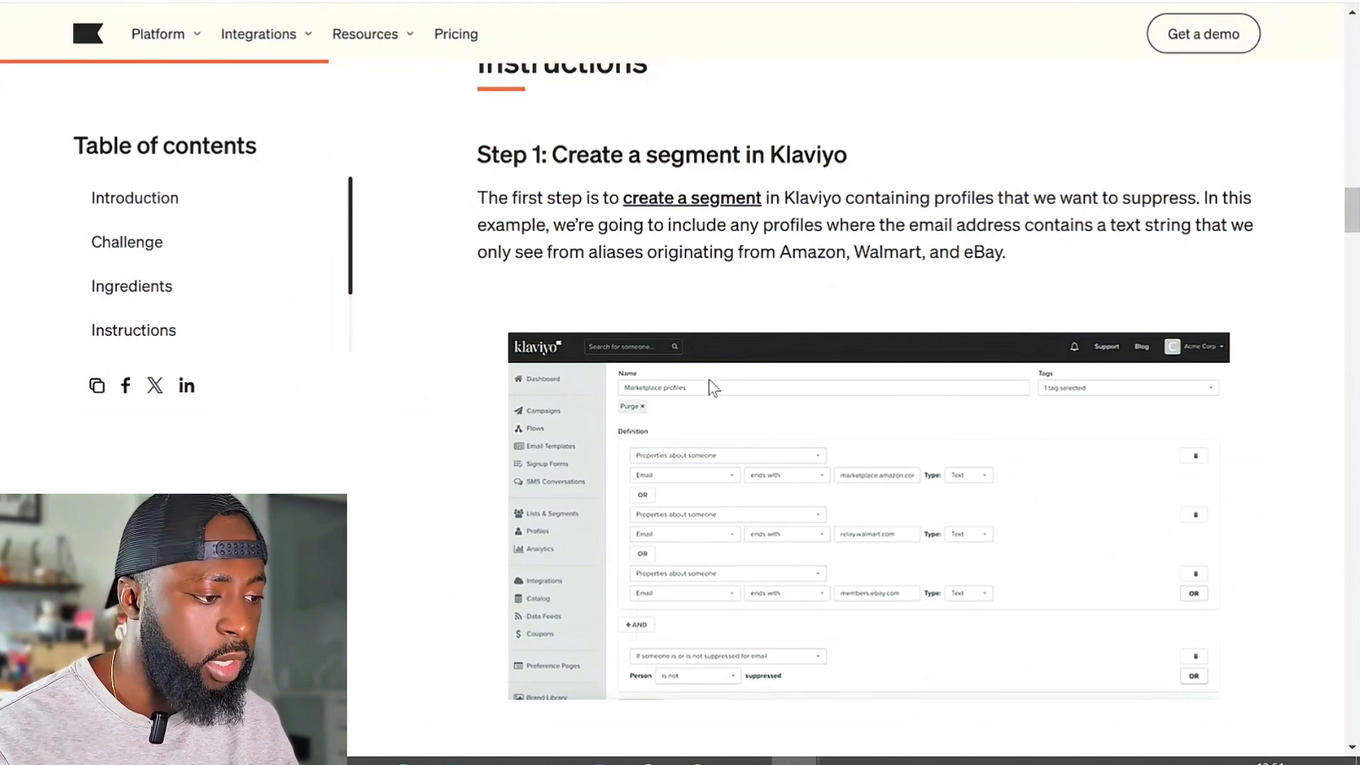
scroll(712, 389, down, 6)
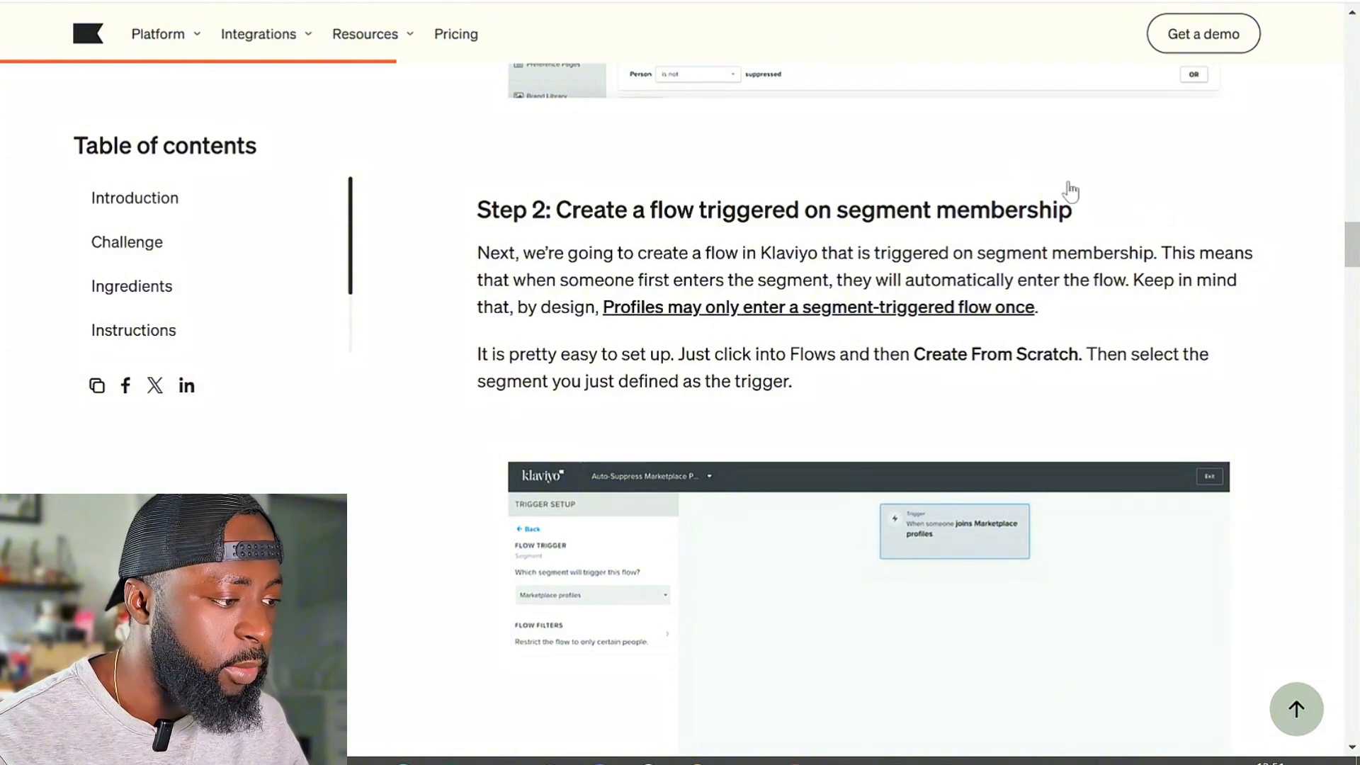
scroll(874, 277, down, 10)
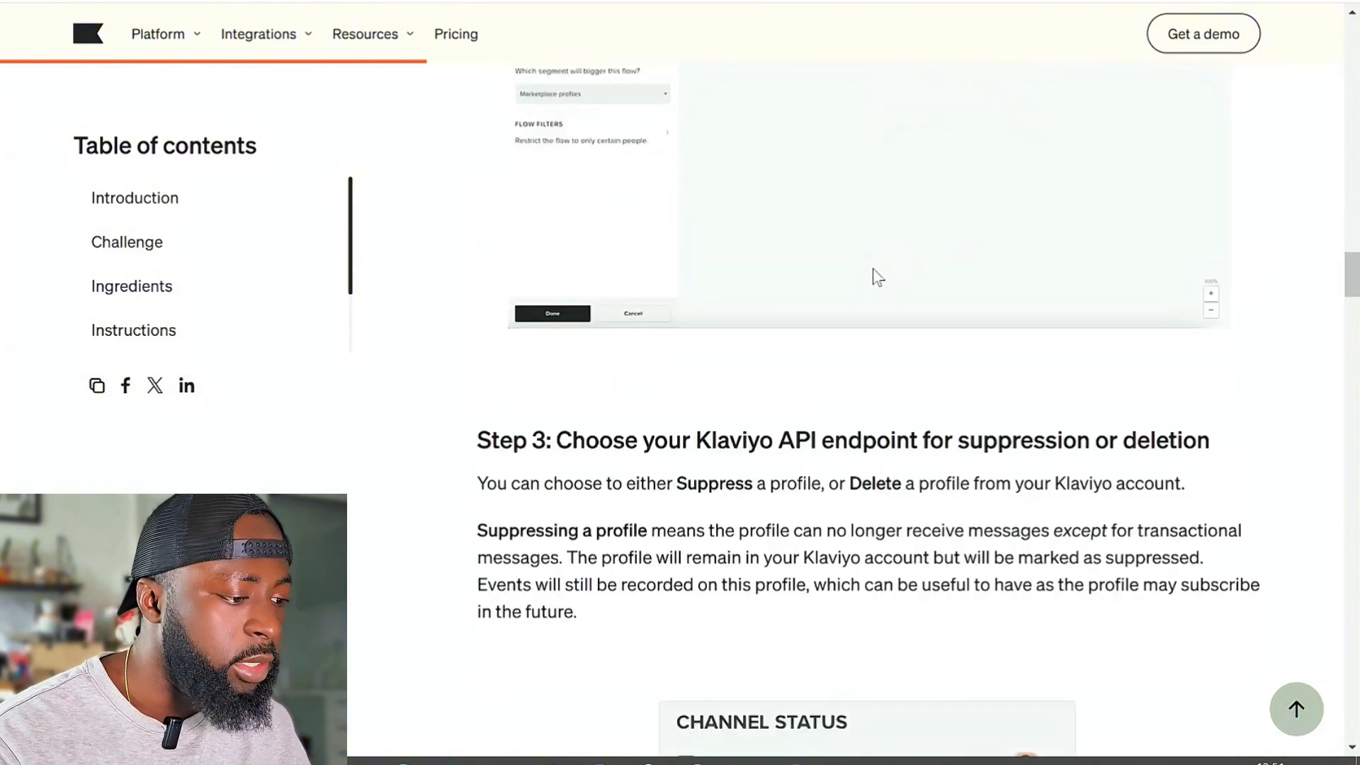
scroll(558, 289, up, 2)
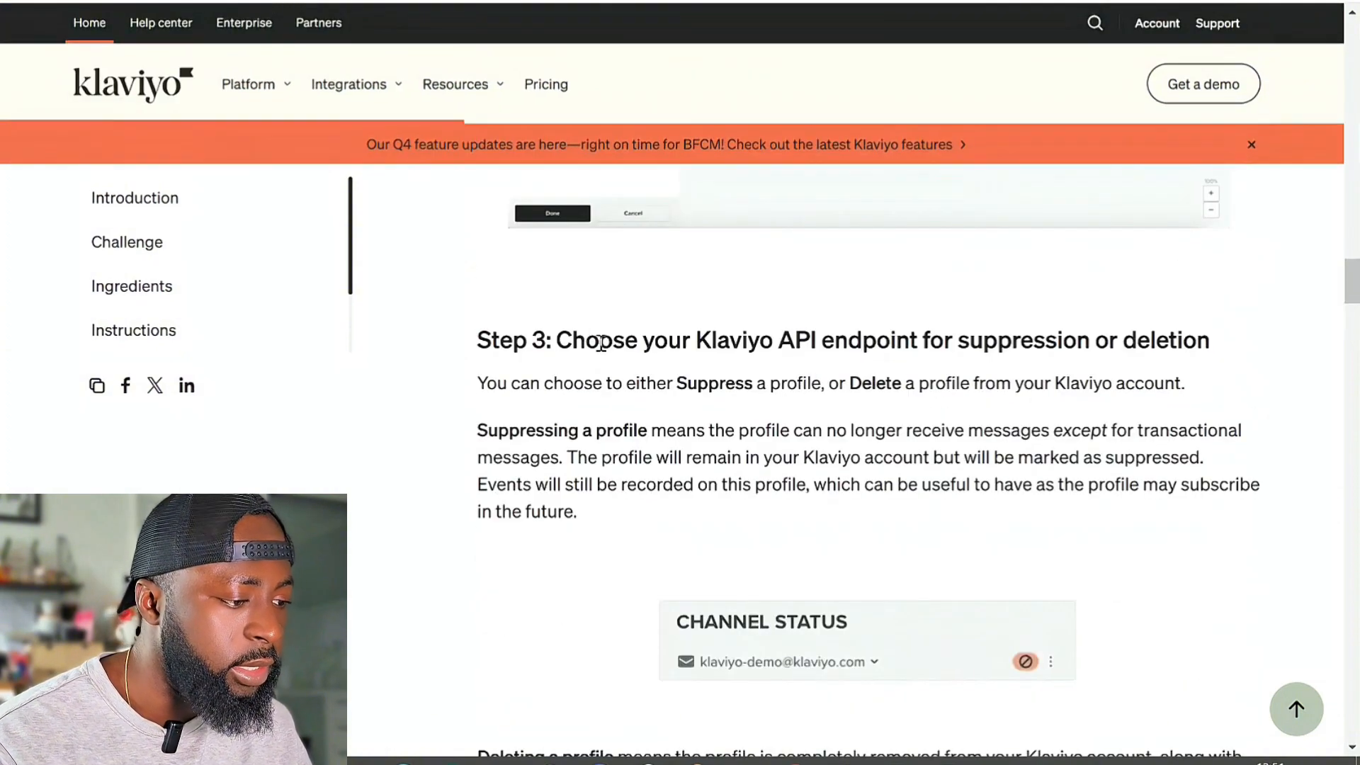
scroll(836, 361, up, 2)
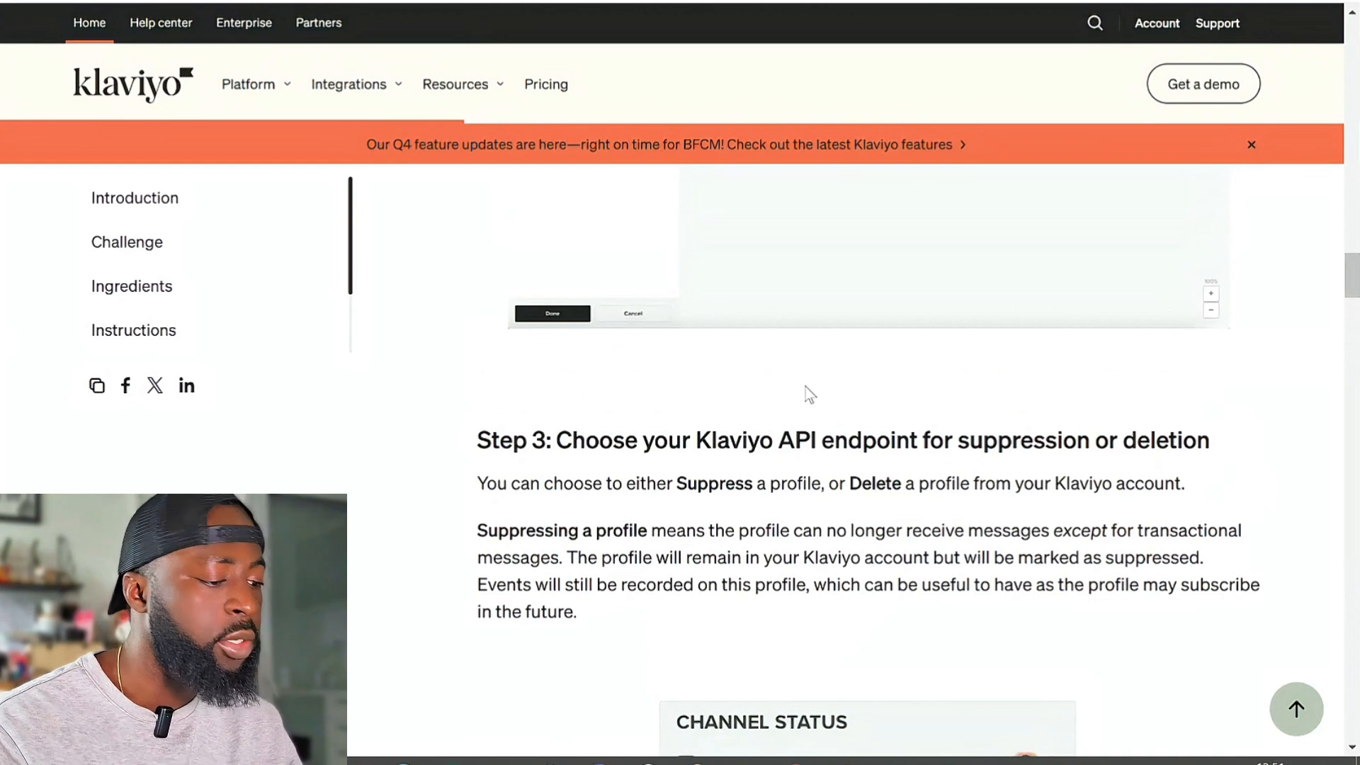
scroll(810, 394, down, 4)
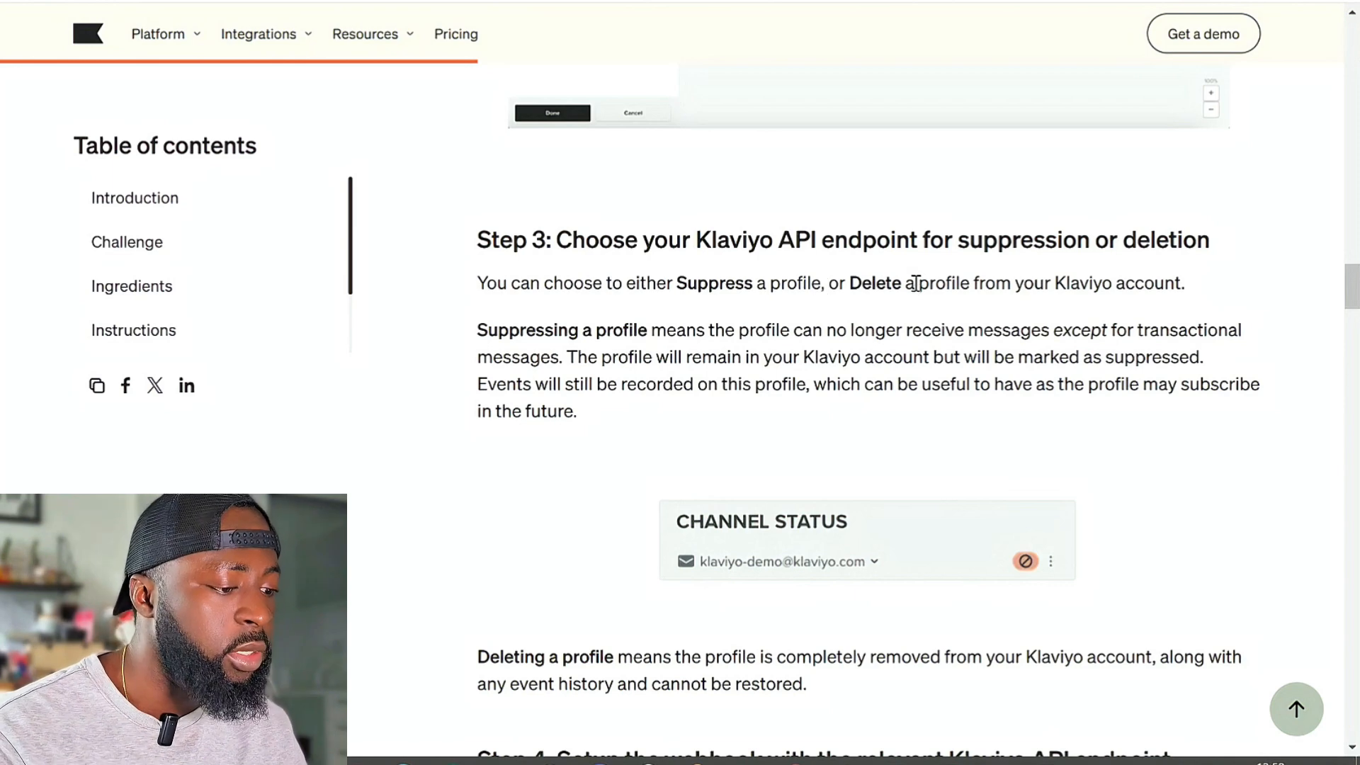
scroll(916, 283, down, 3)
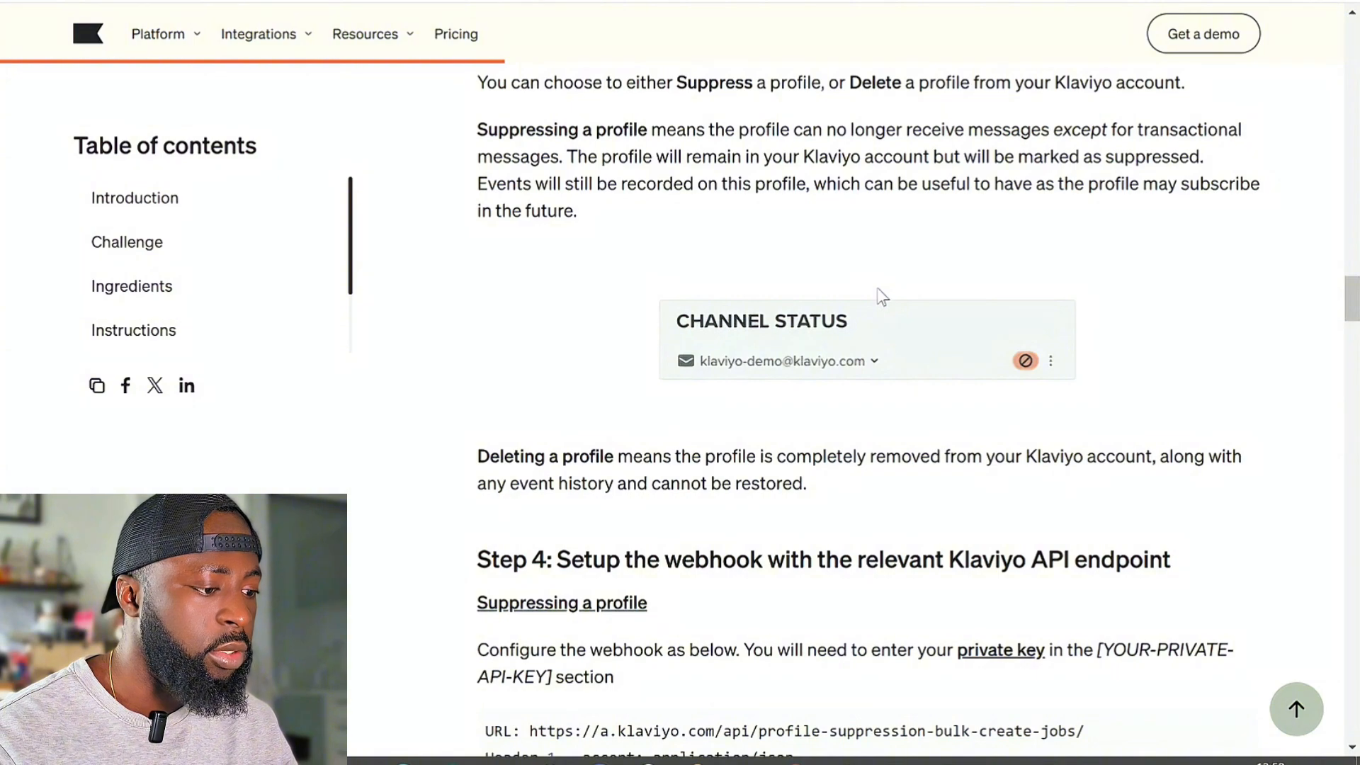
scroll(882, 296, down, 13)
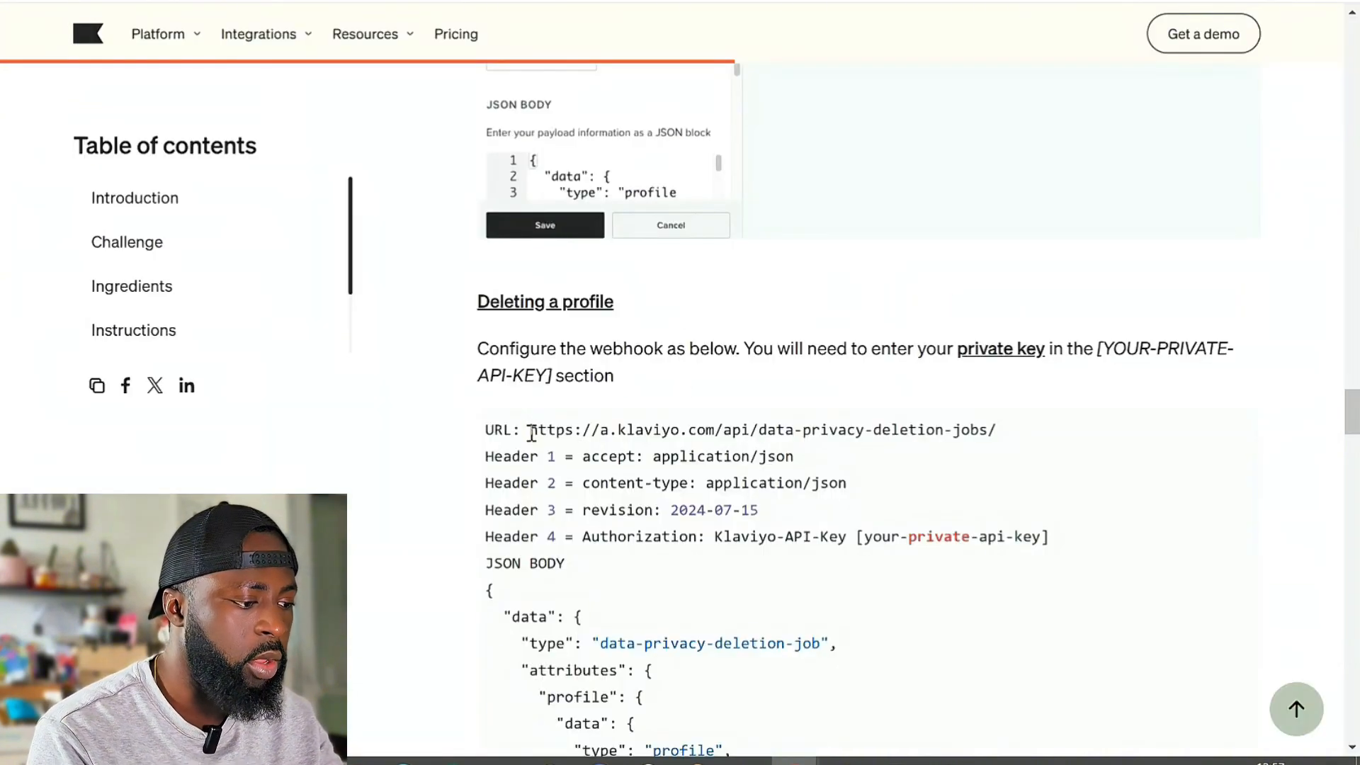
drag(530, 430, 999, 439)
key(ctrl+c)
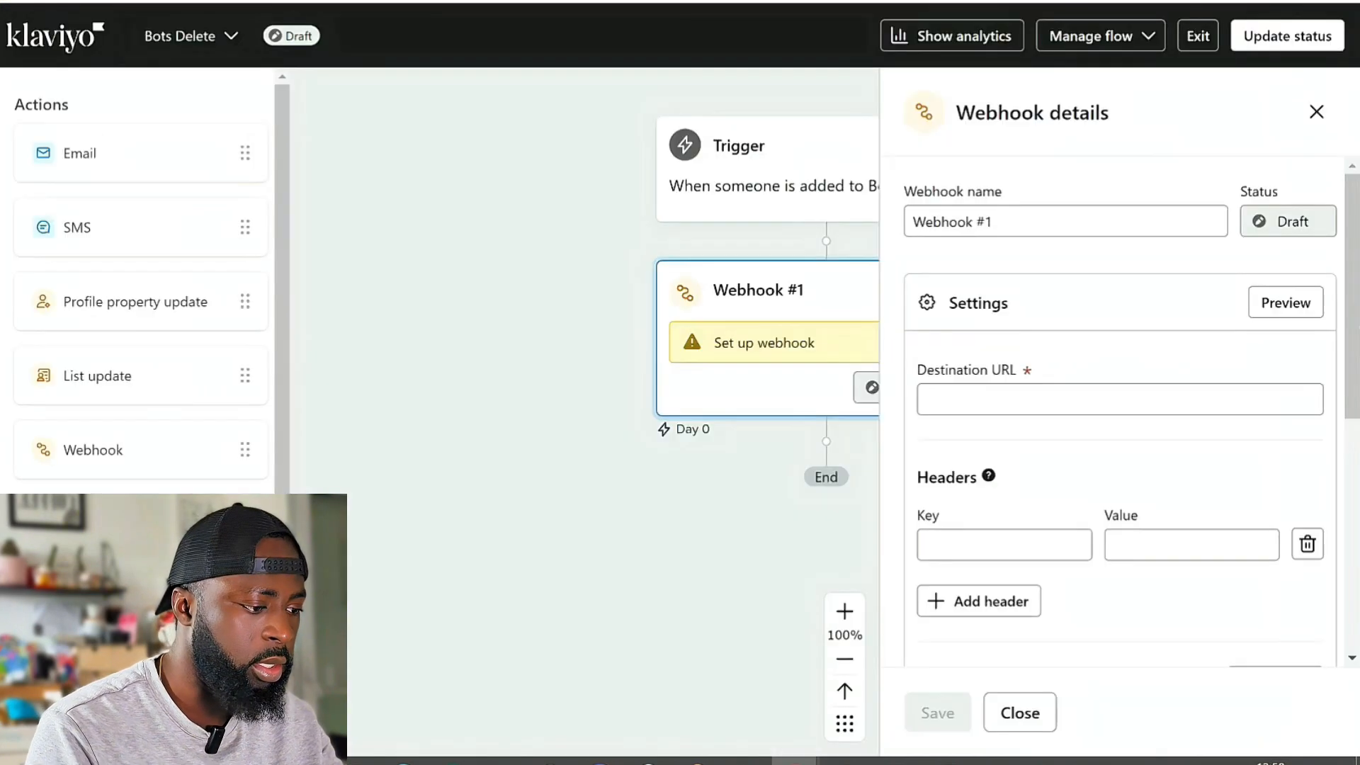
click(1014, 395)
key(ctrl+v)
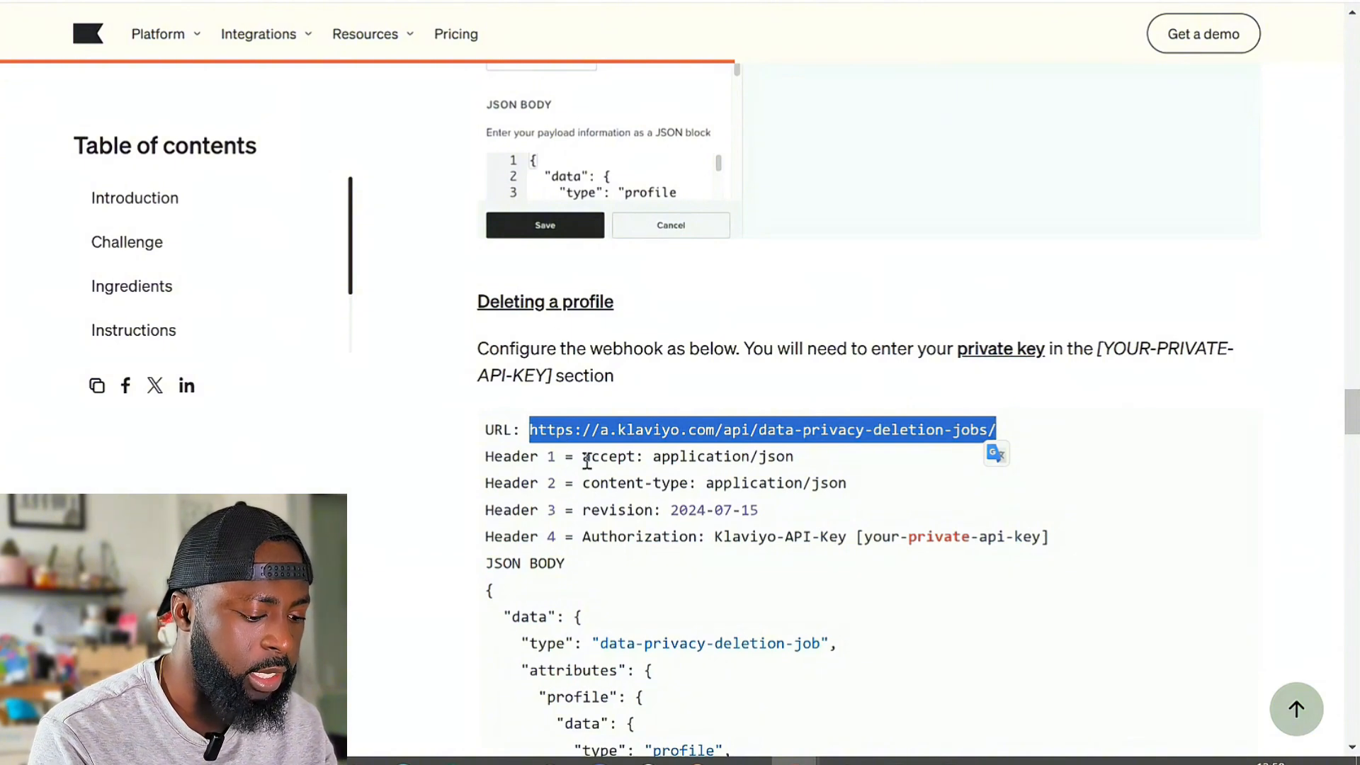
Fill in the webhook's first header with key accept and value application/json, copied from the article.
drag(587, 461, 635, 461)
key(ctrl+c)
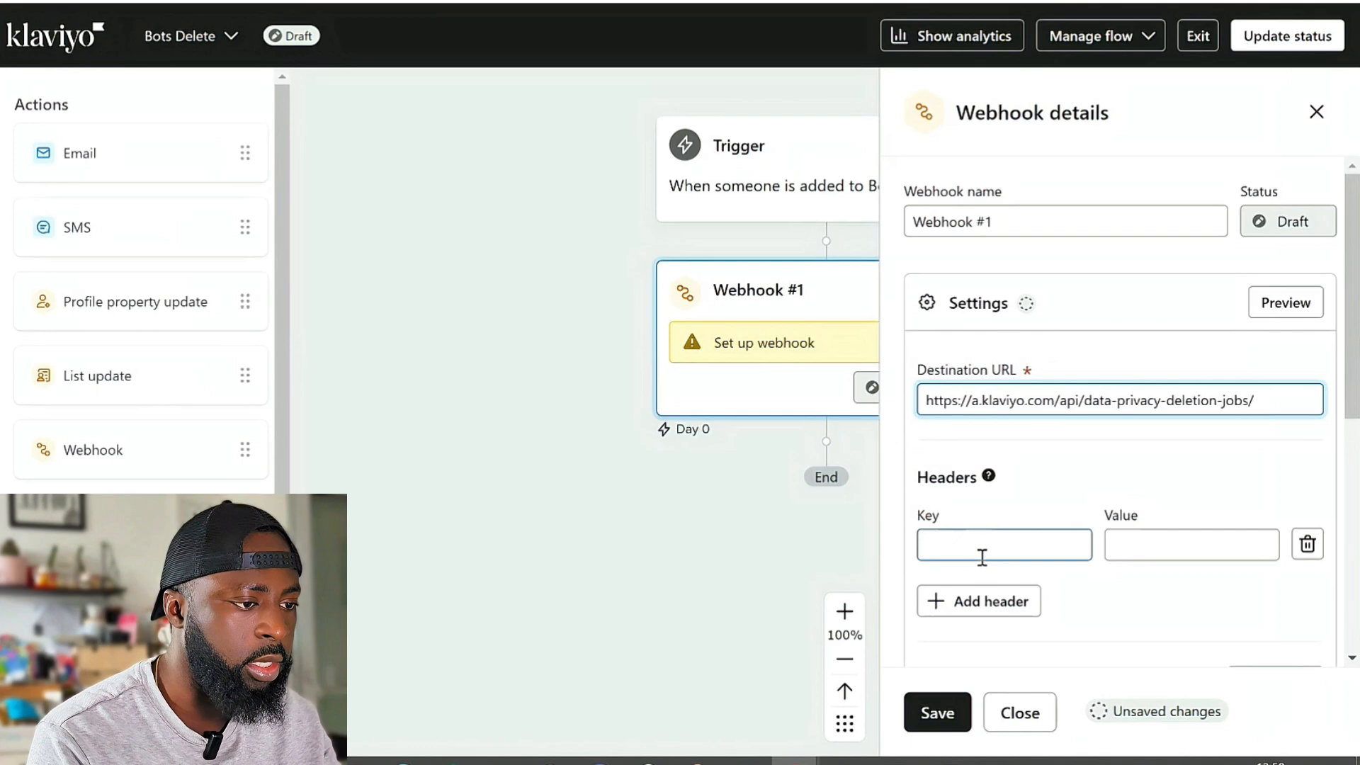
click(984, 545)
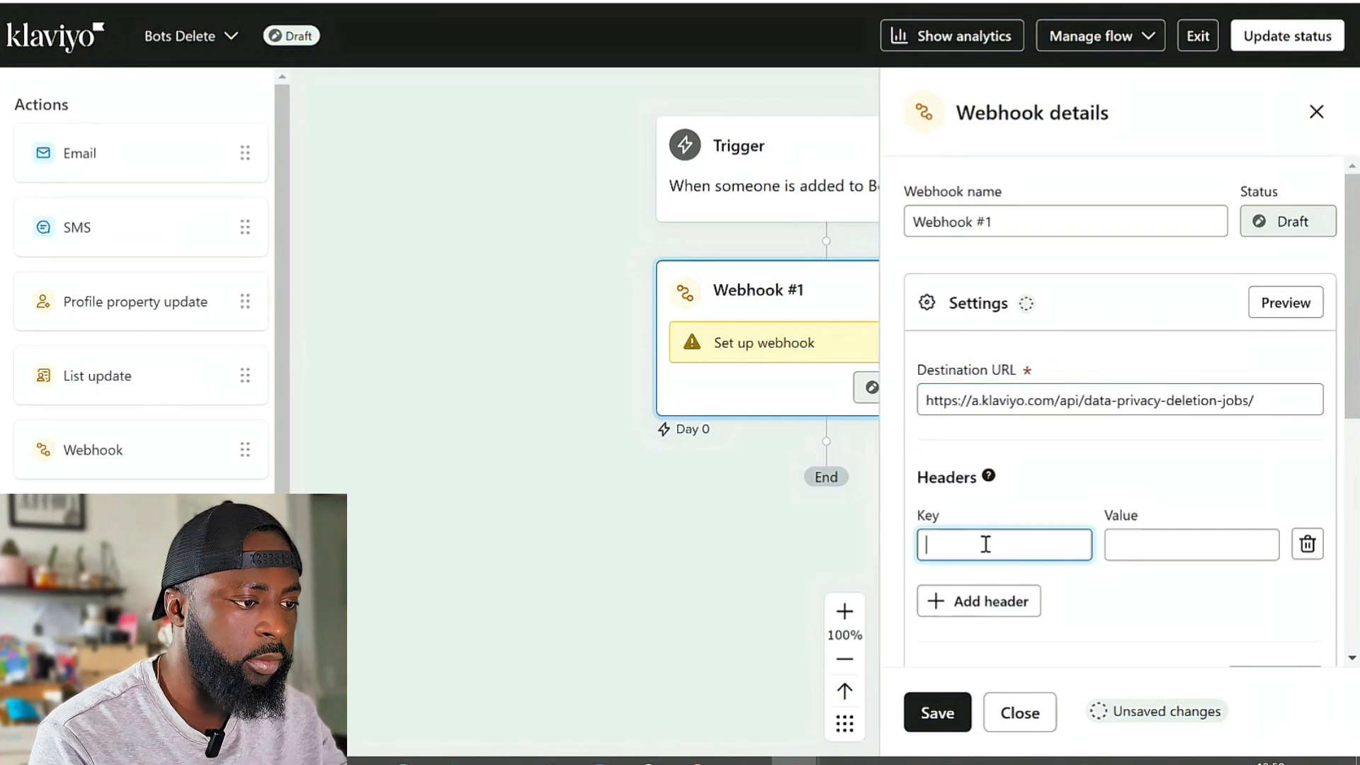
key(ctrl+v)
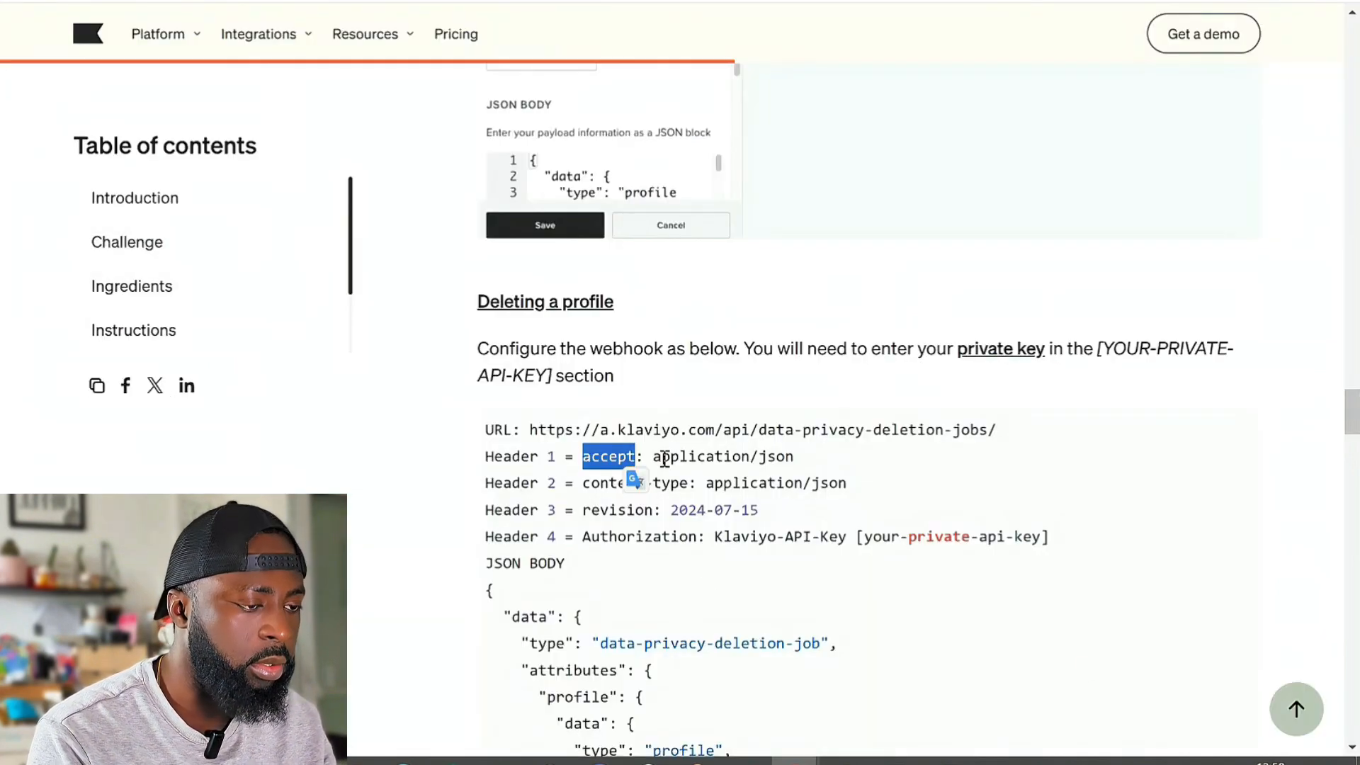
drag(654, 456, 802, 459)
key(ctrl+c)
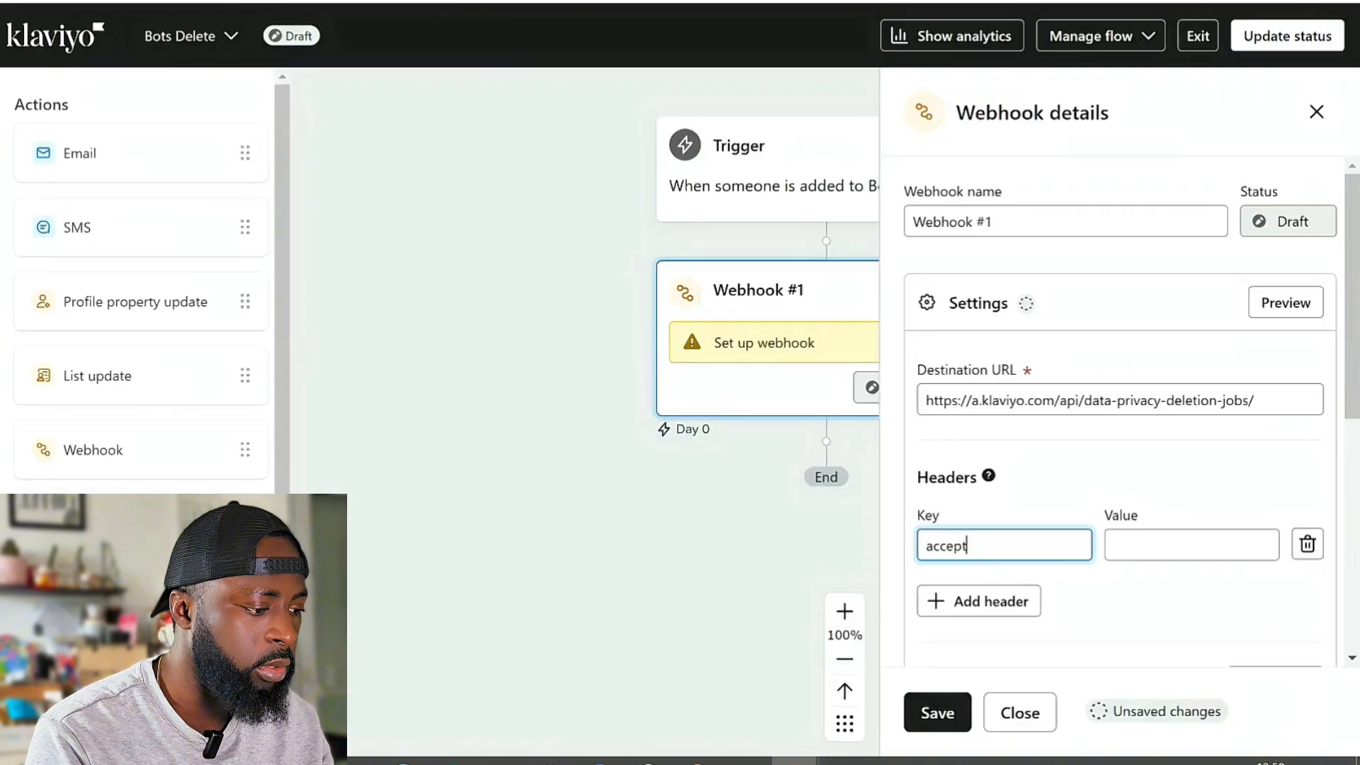
click(1199, 536)
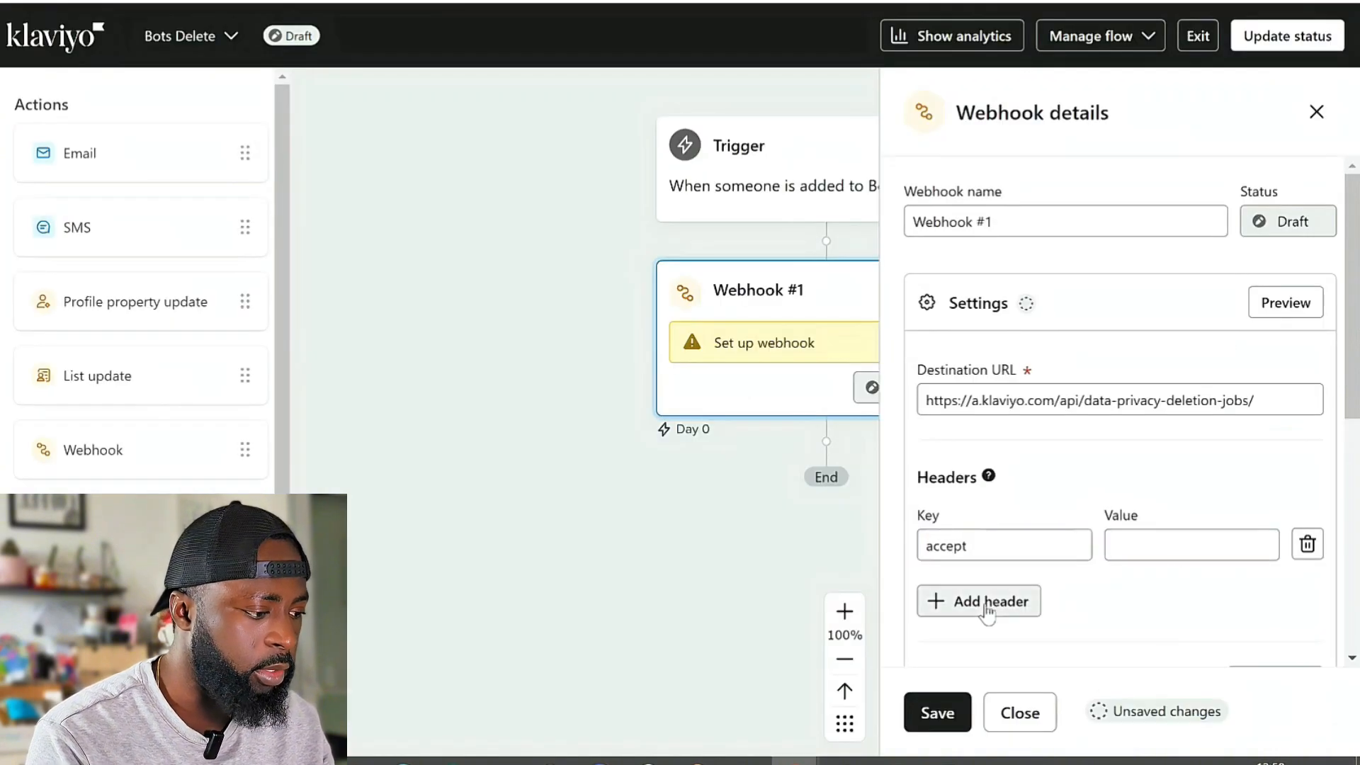
key(ctrl+v)
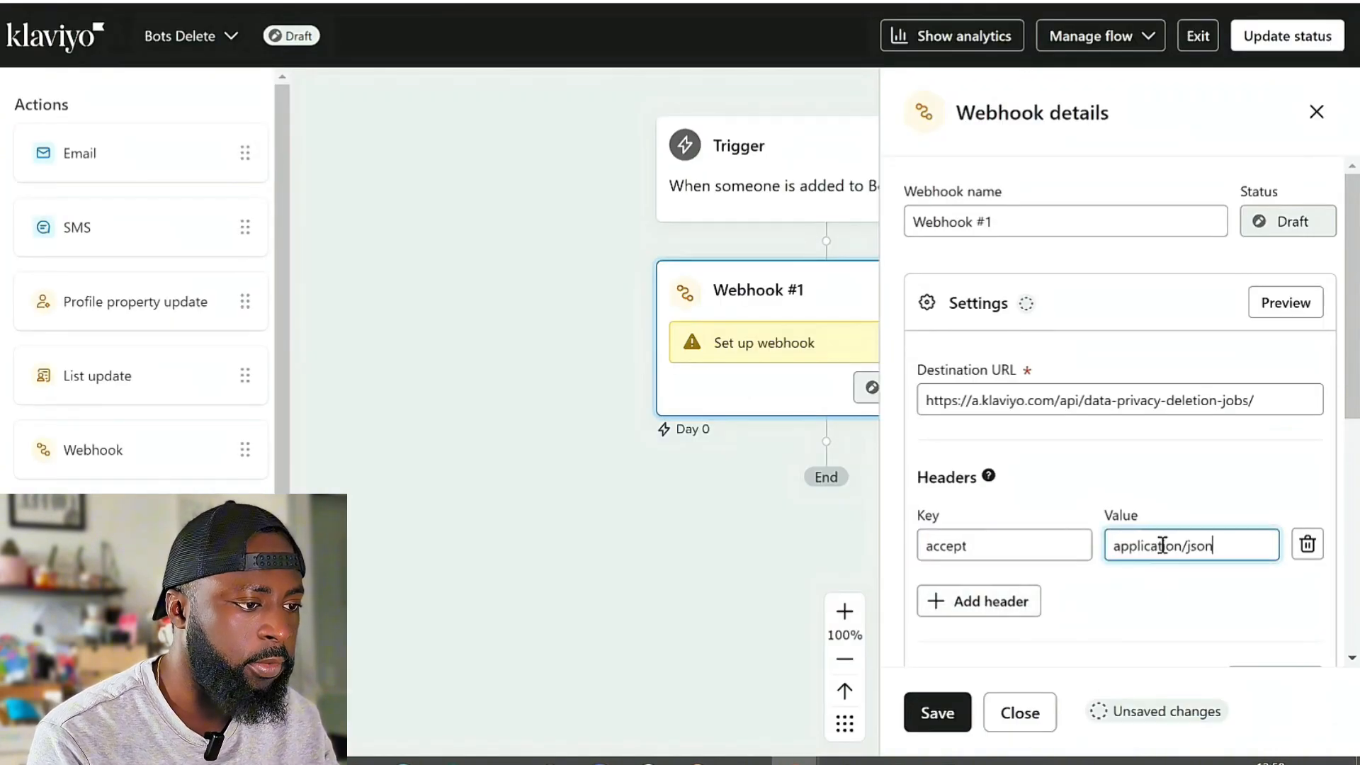
Add webhook headers from the article: content-type with application/json, revision with 2024-07-15, and an Authorization key without a value.
click(999, 604)
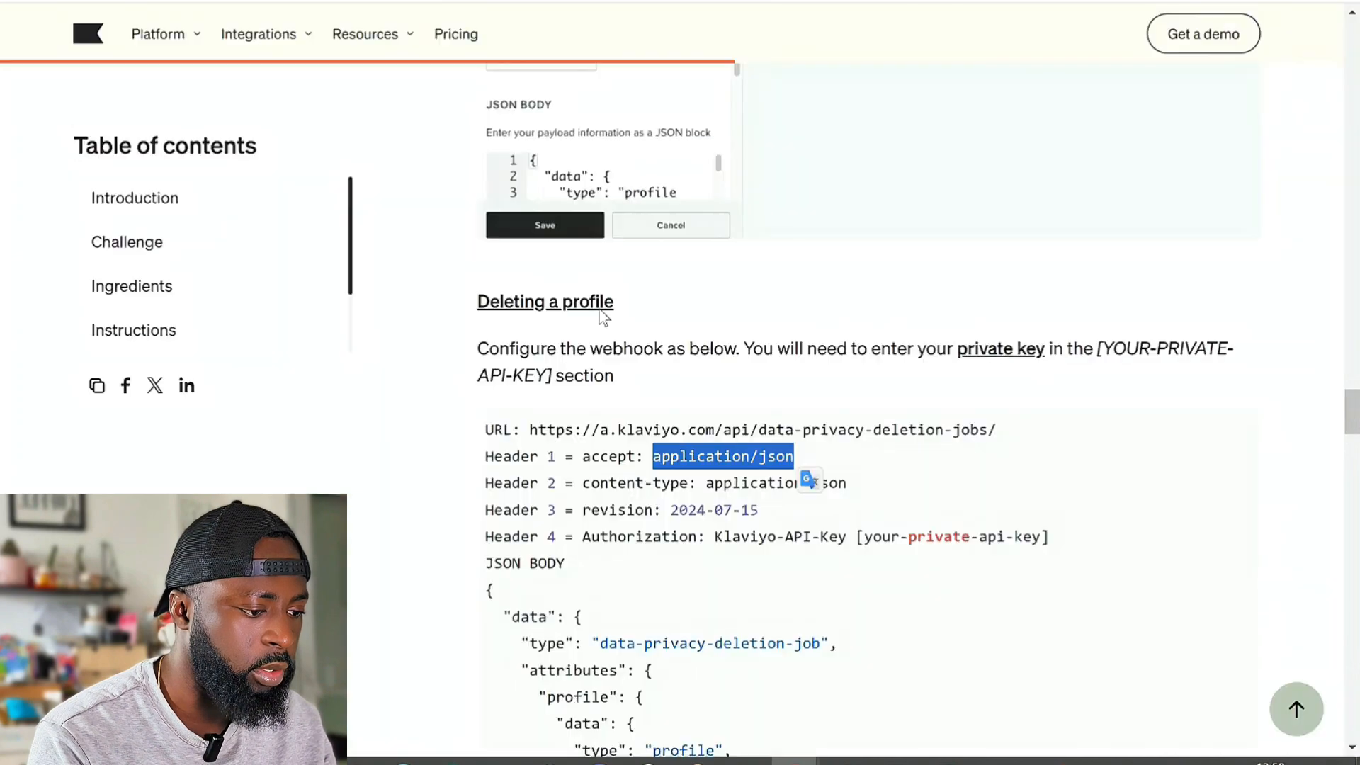
scroll(644, 486, down, 2)
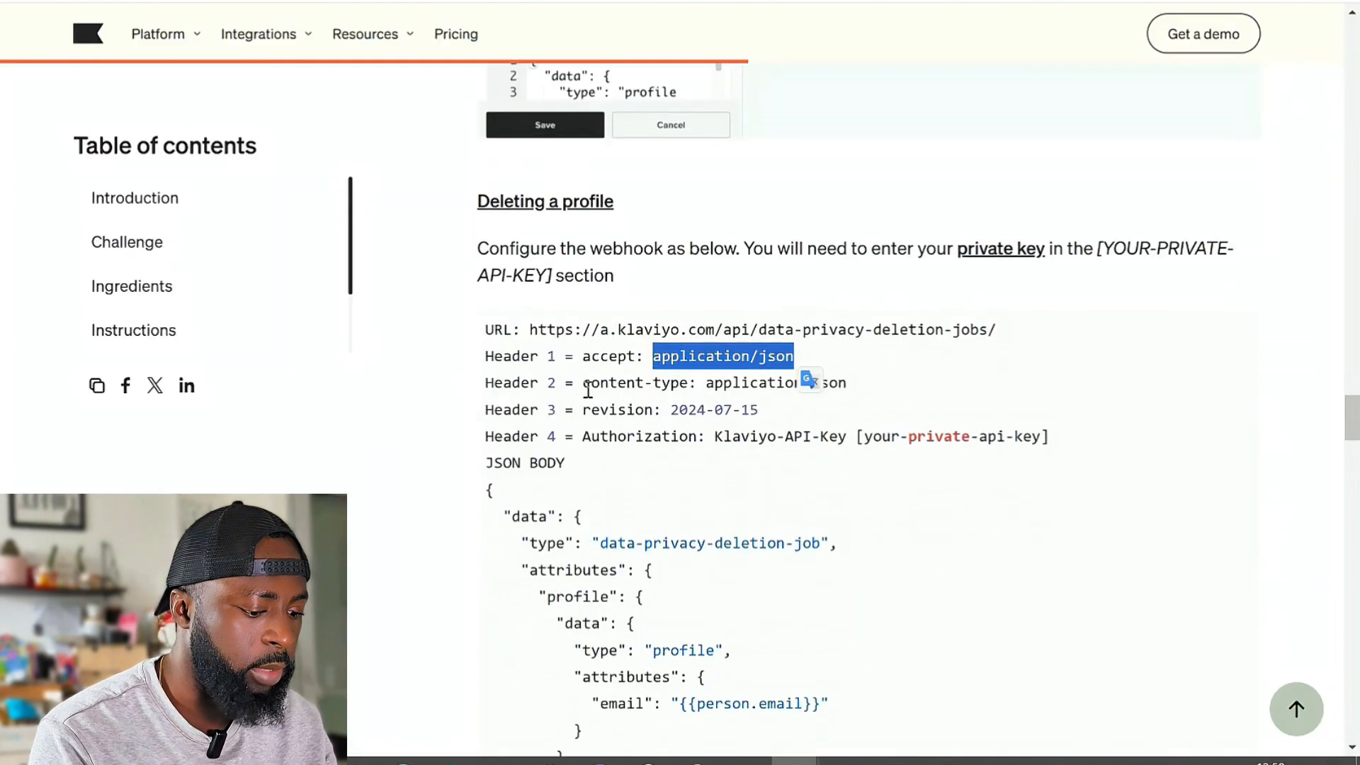
drag(585, 388, 687, 388)
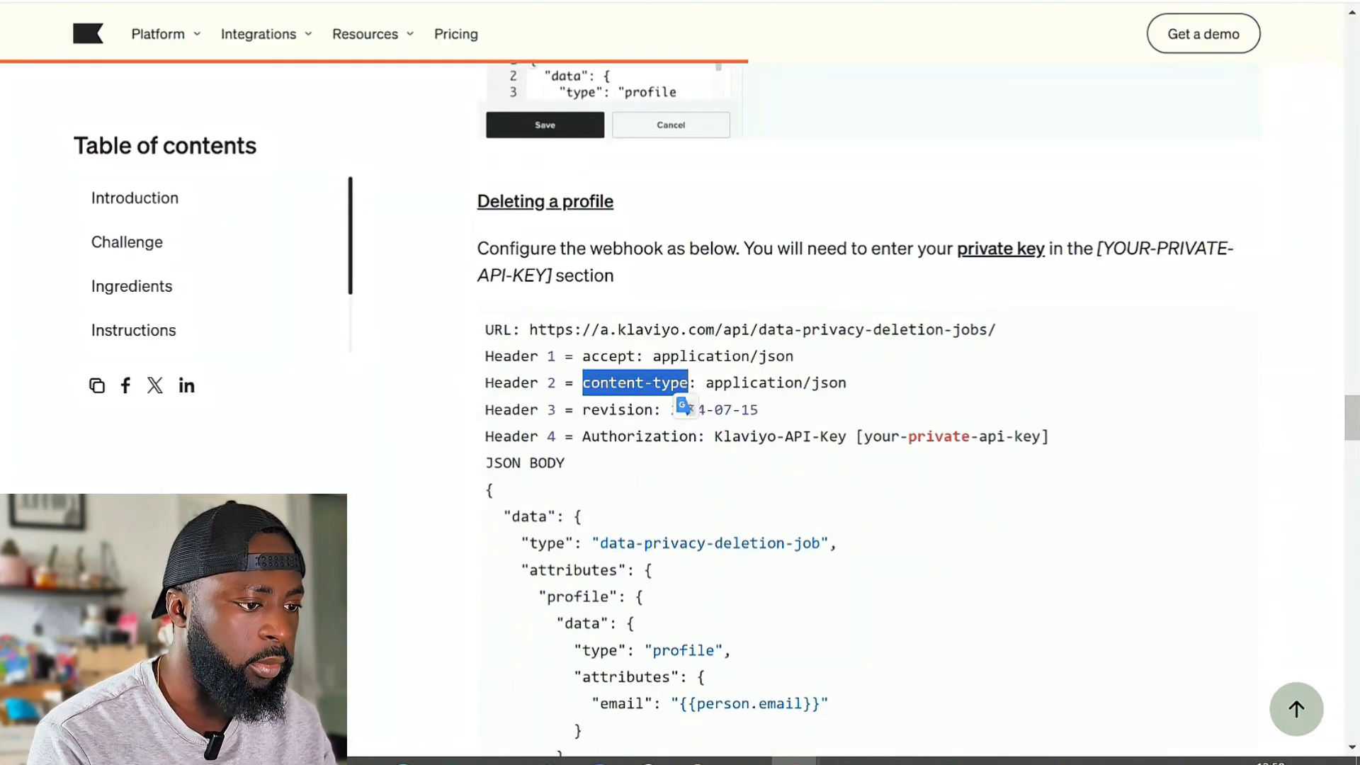
click(482, 2)
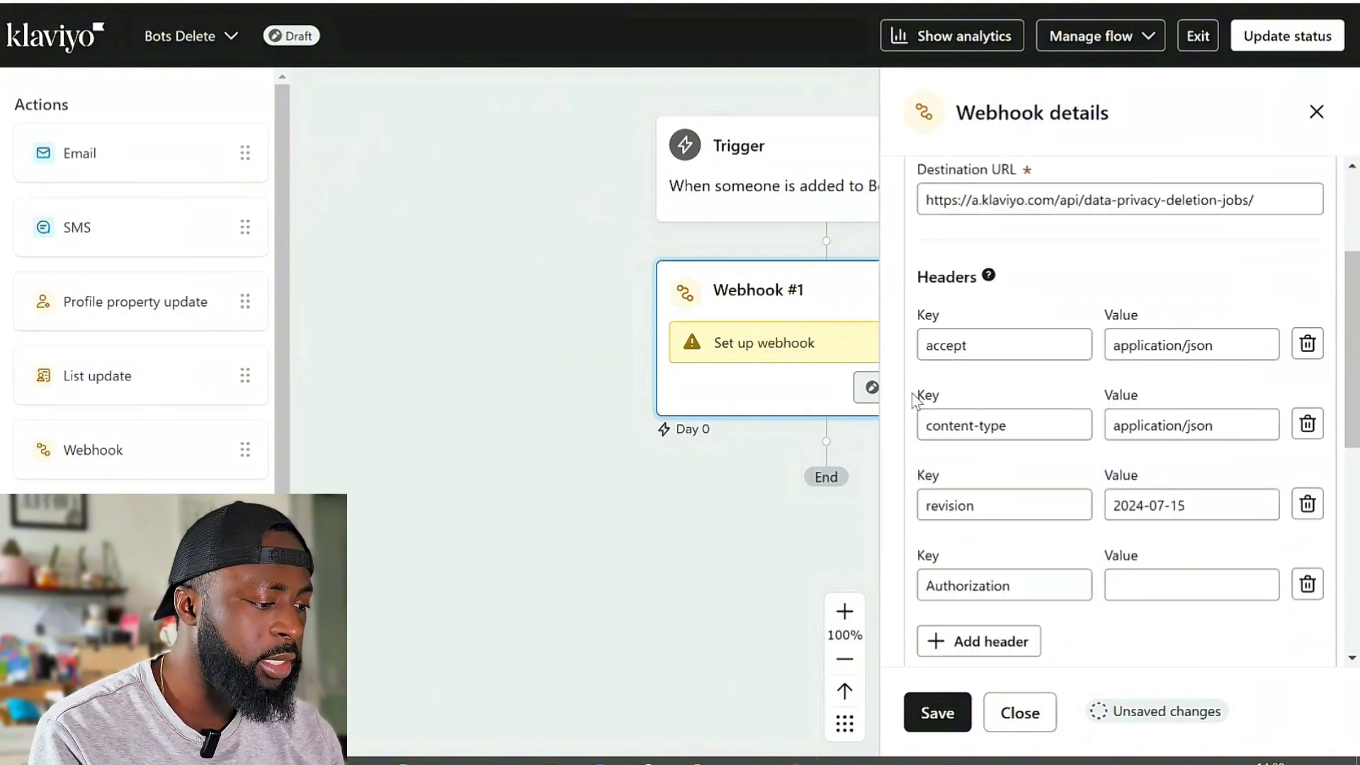
Check the article's Authorization header format and open the account's API keys settings for a private key.
scroll(988, 402, down, 1)
scroll(988, 402, down, 1)
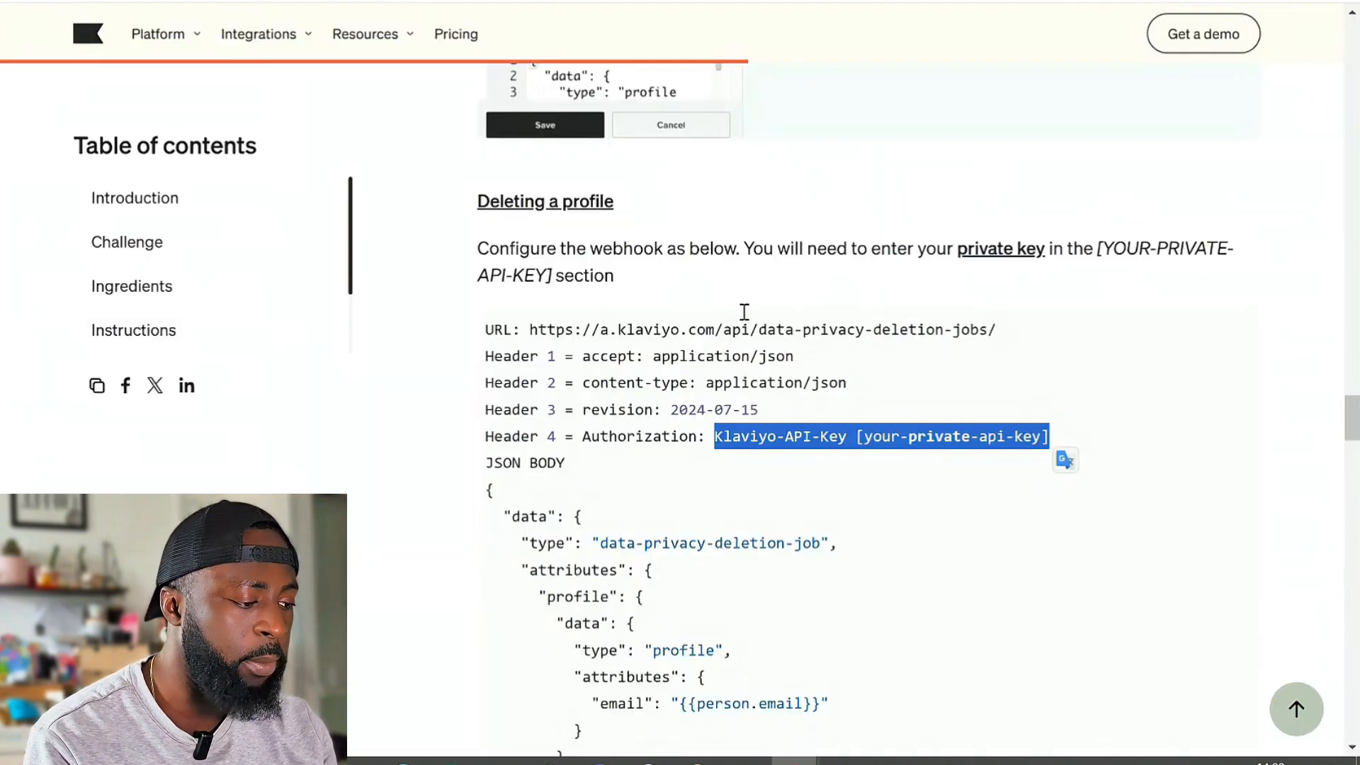
click(981, 365)
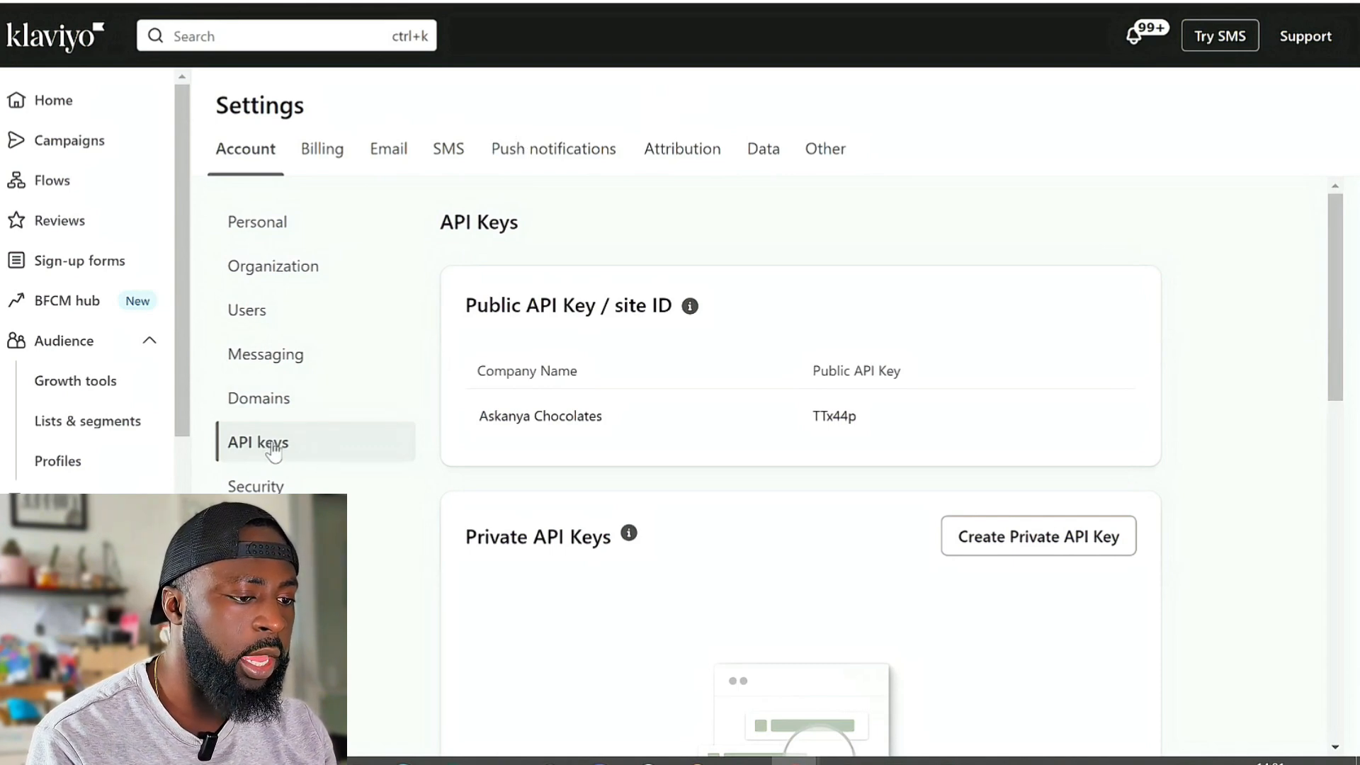
Start a new private API key in the API keys settings and name it For bot email.
scroll(1032, 519, down, 3)
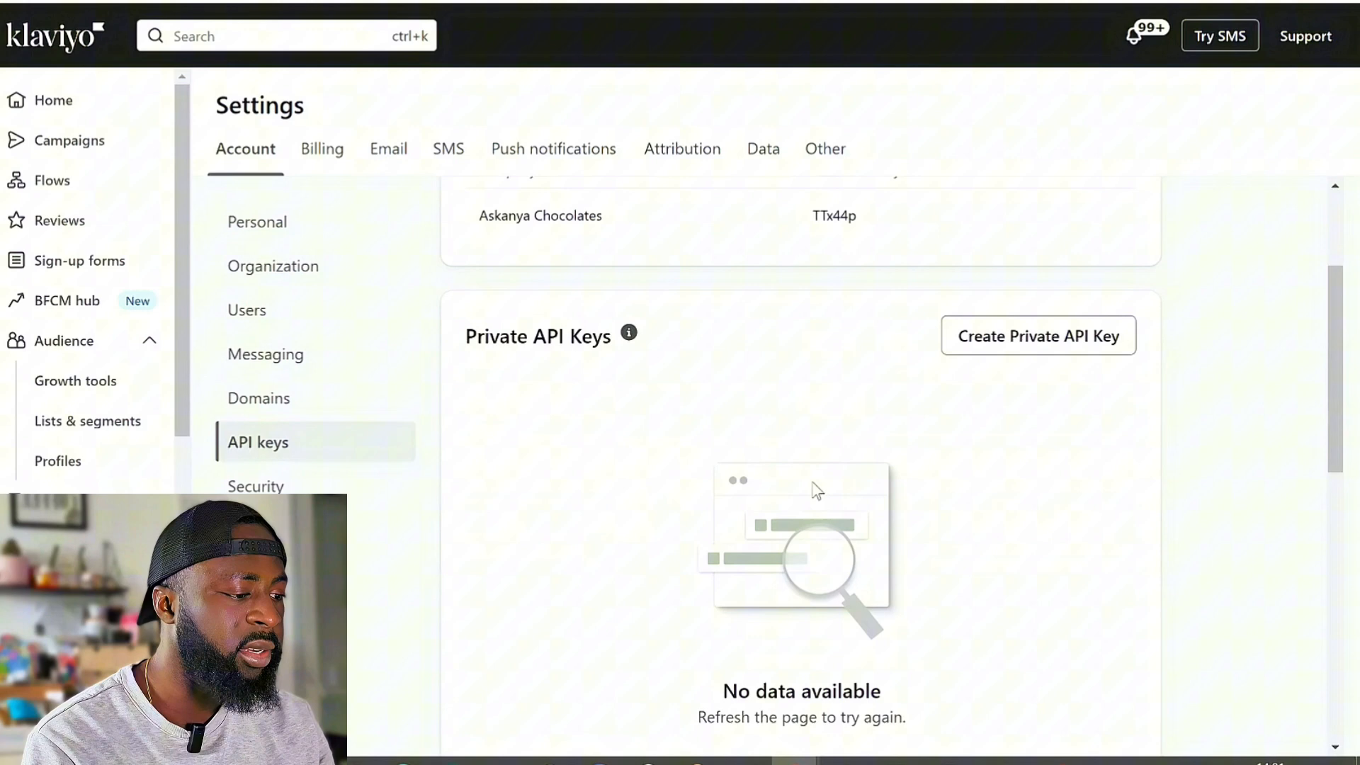
click(988, 357)
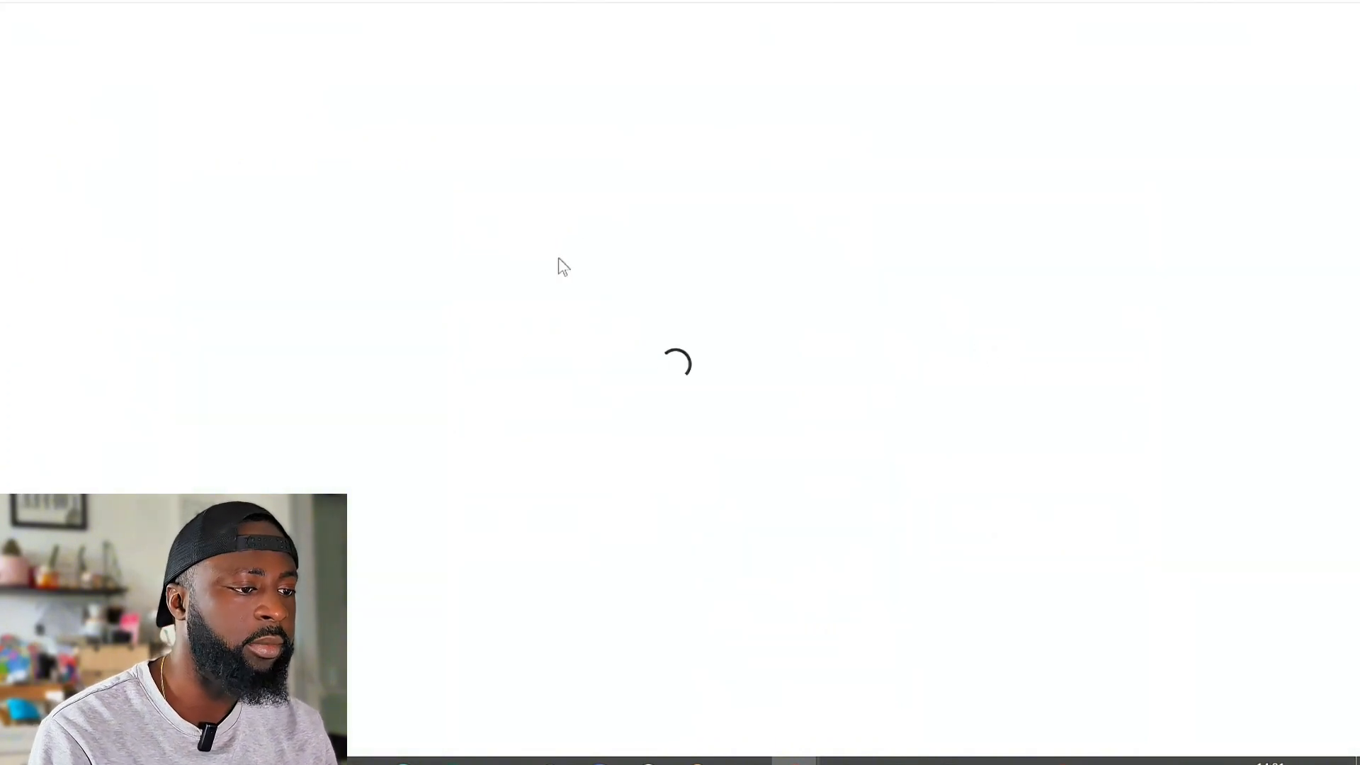
click(428, 311)
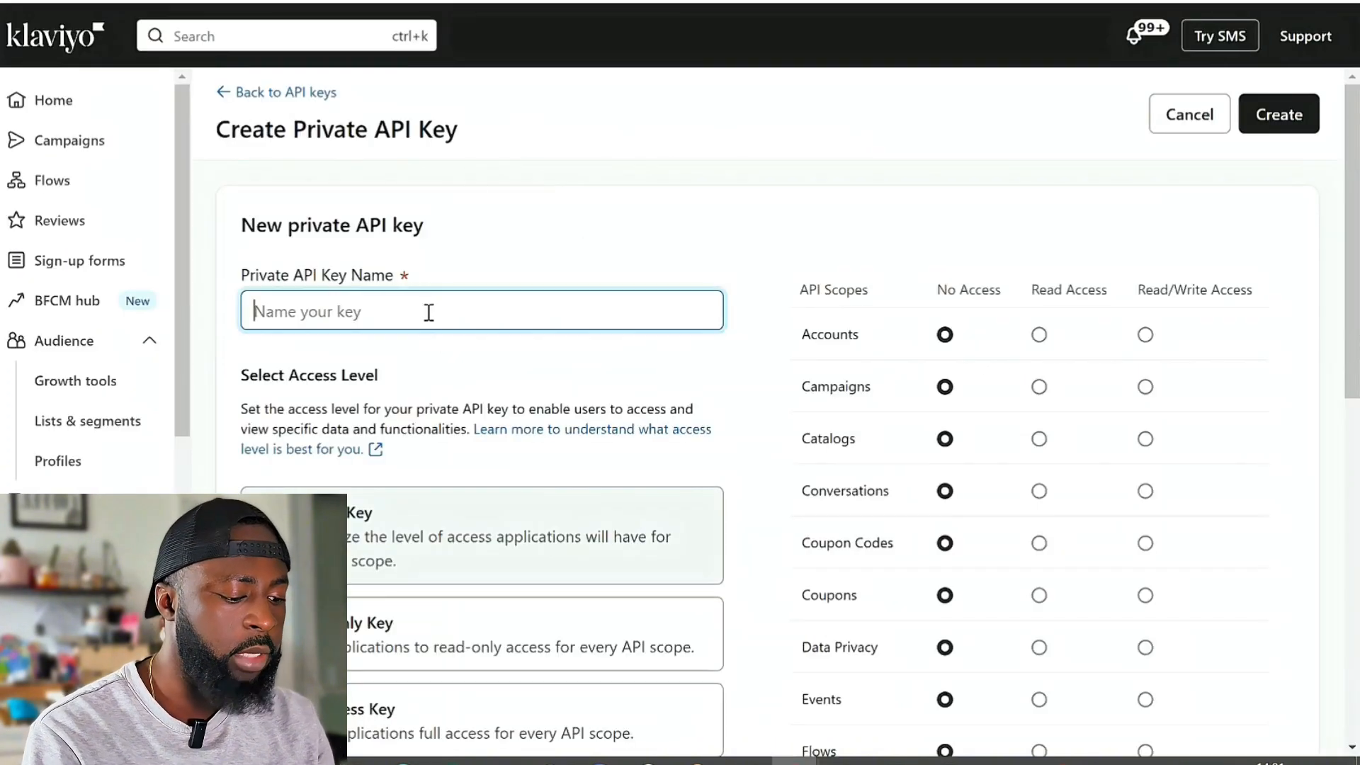
text(For )
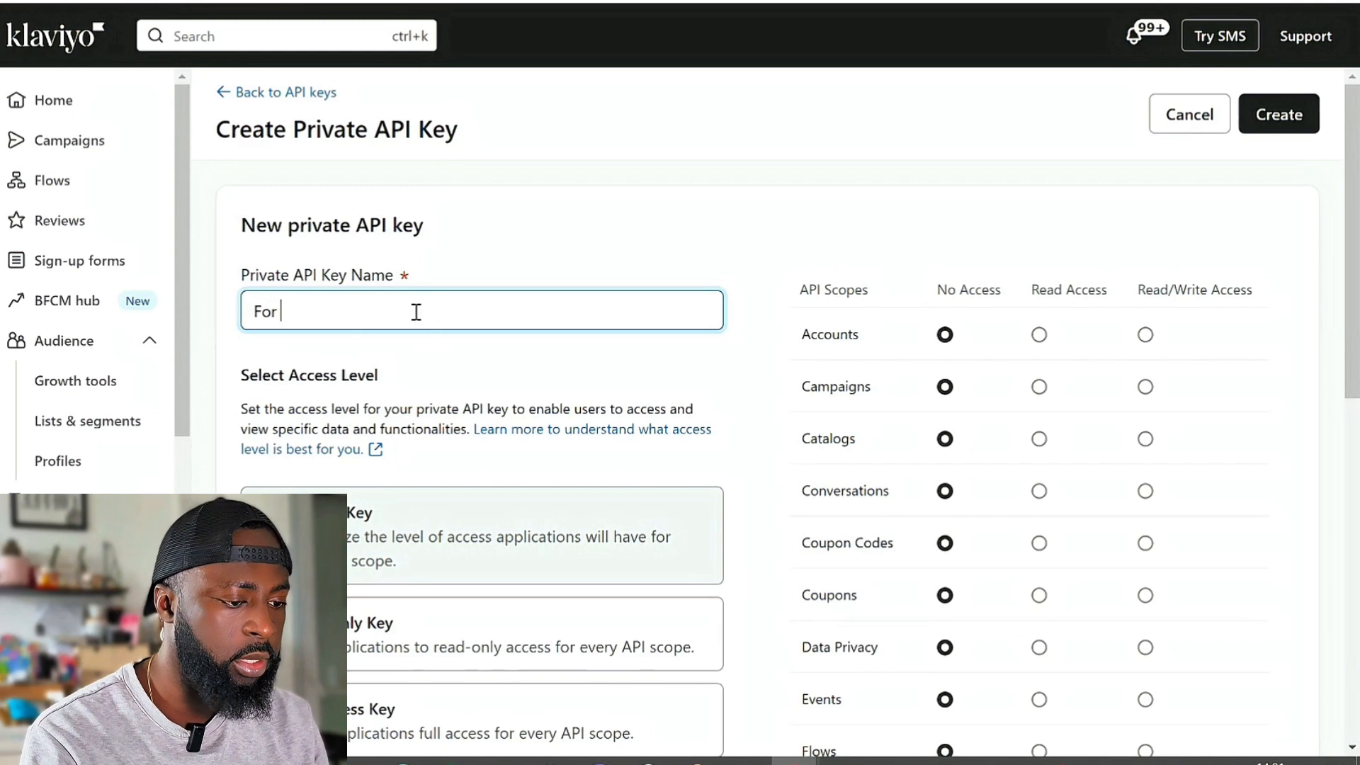
text(bot email)
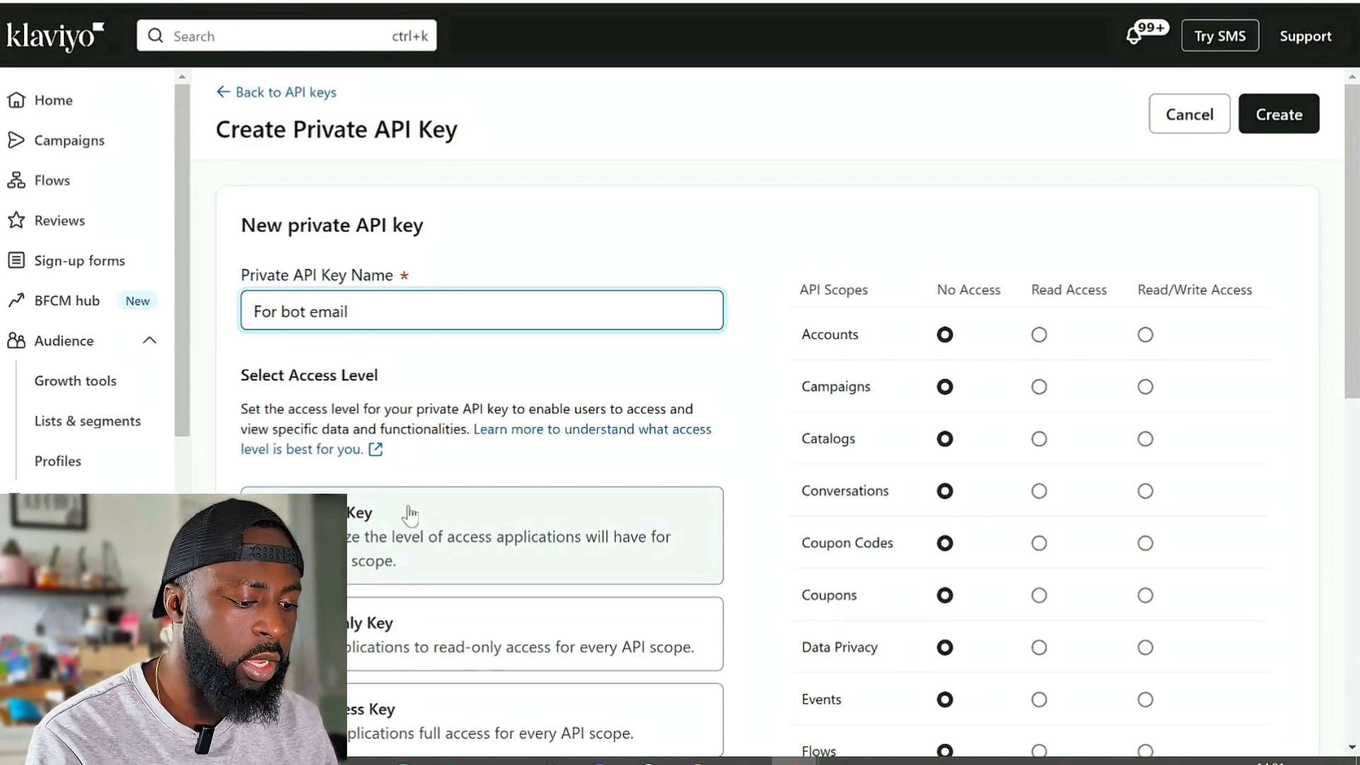
Give the new private key full access to every API scope, create it and copy the generated key.
scroll(410, 516, down, 2)
click(531, 620)
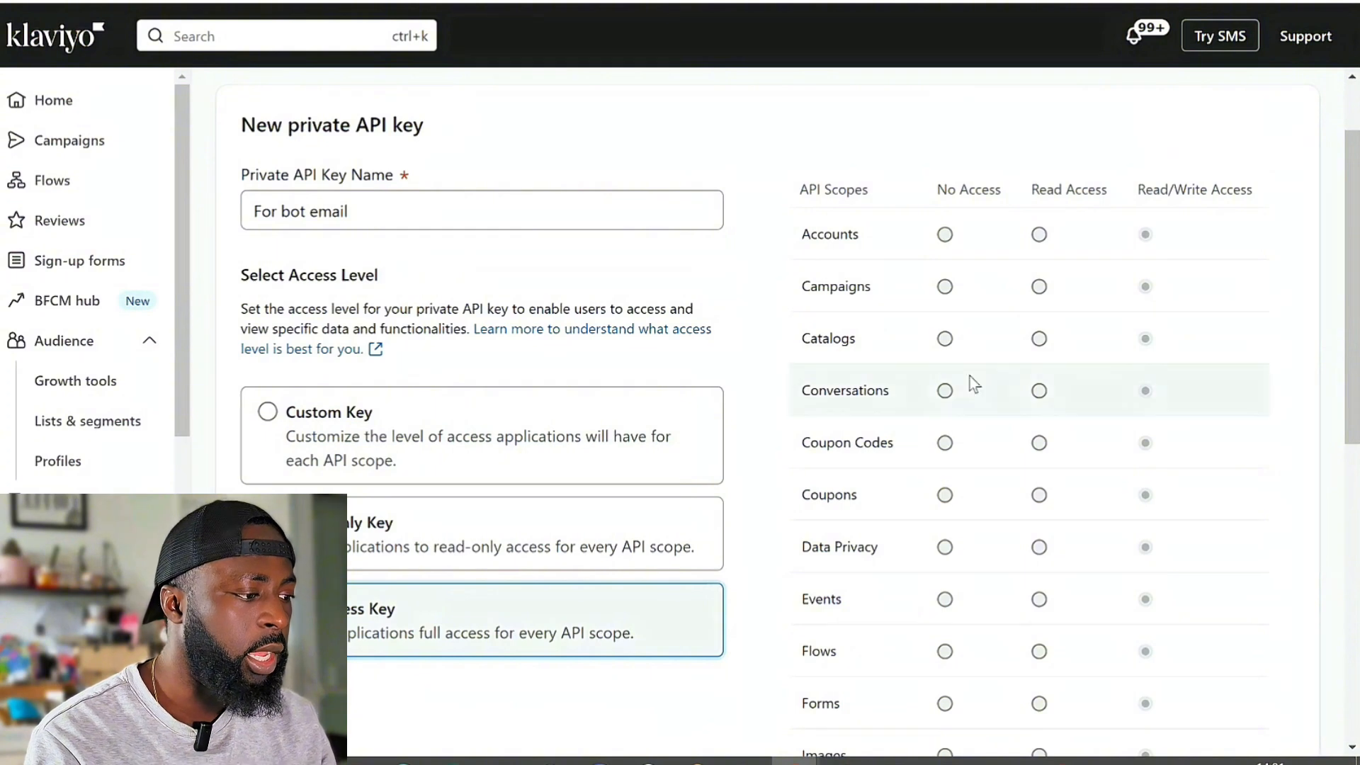
scroll(976, 159, up, 2)
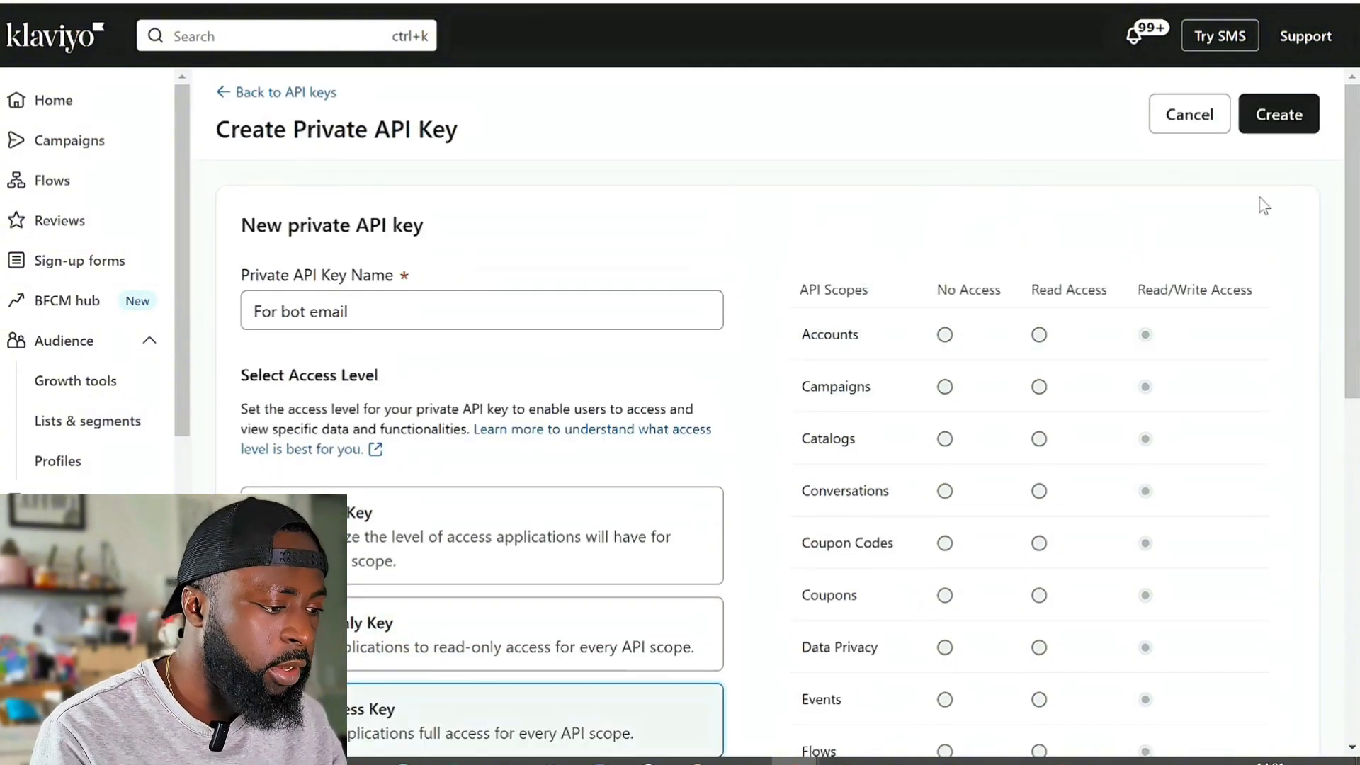
click(1270, 124)
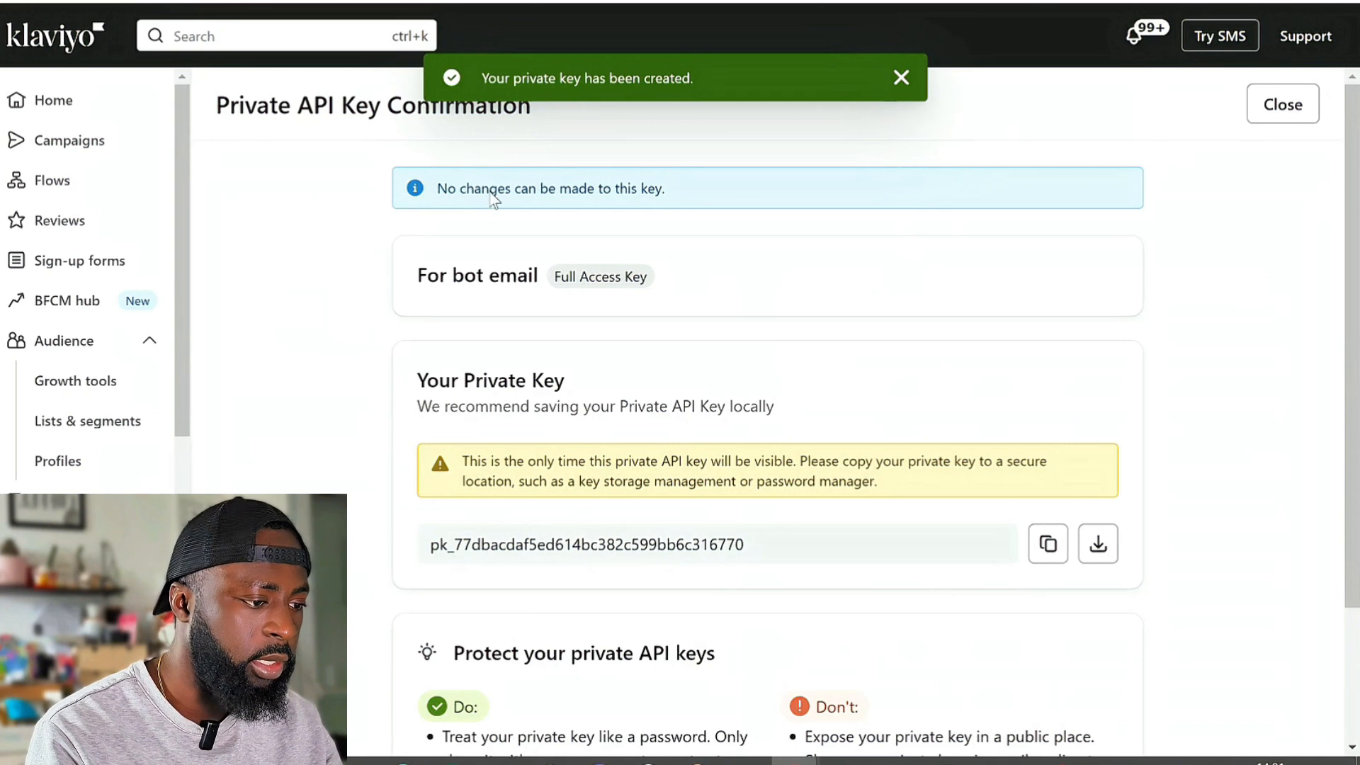
click(1048, 546)
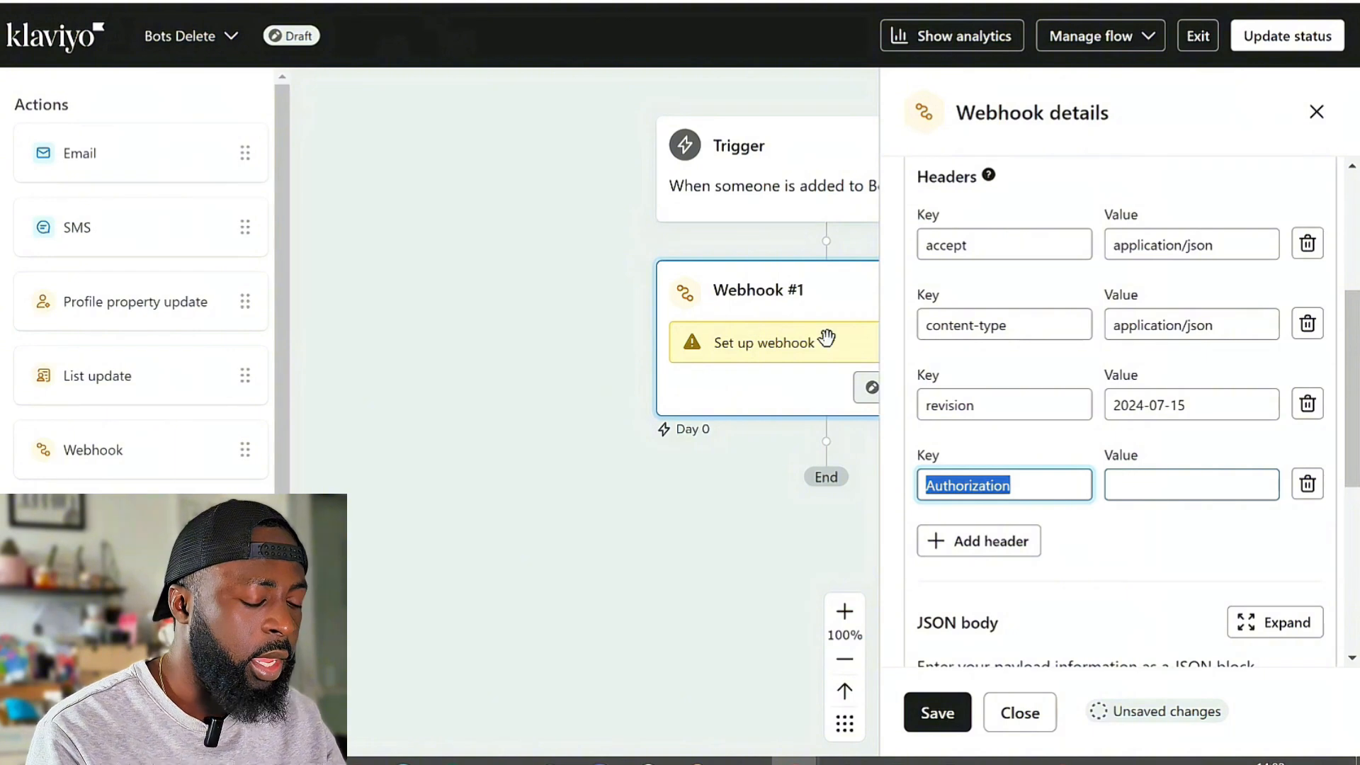
Replace the webhook's JSON body with the article's data-privacy-deletion-job payload using {{person.email}}, then save and close the webhook details.
click(846, 754)
drag(487, 289, 788, 660)
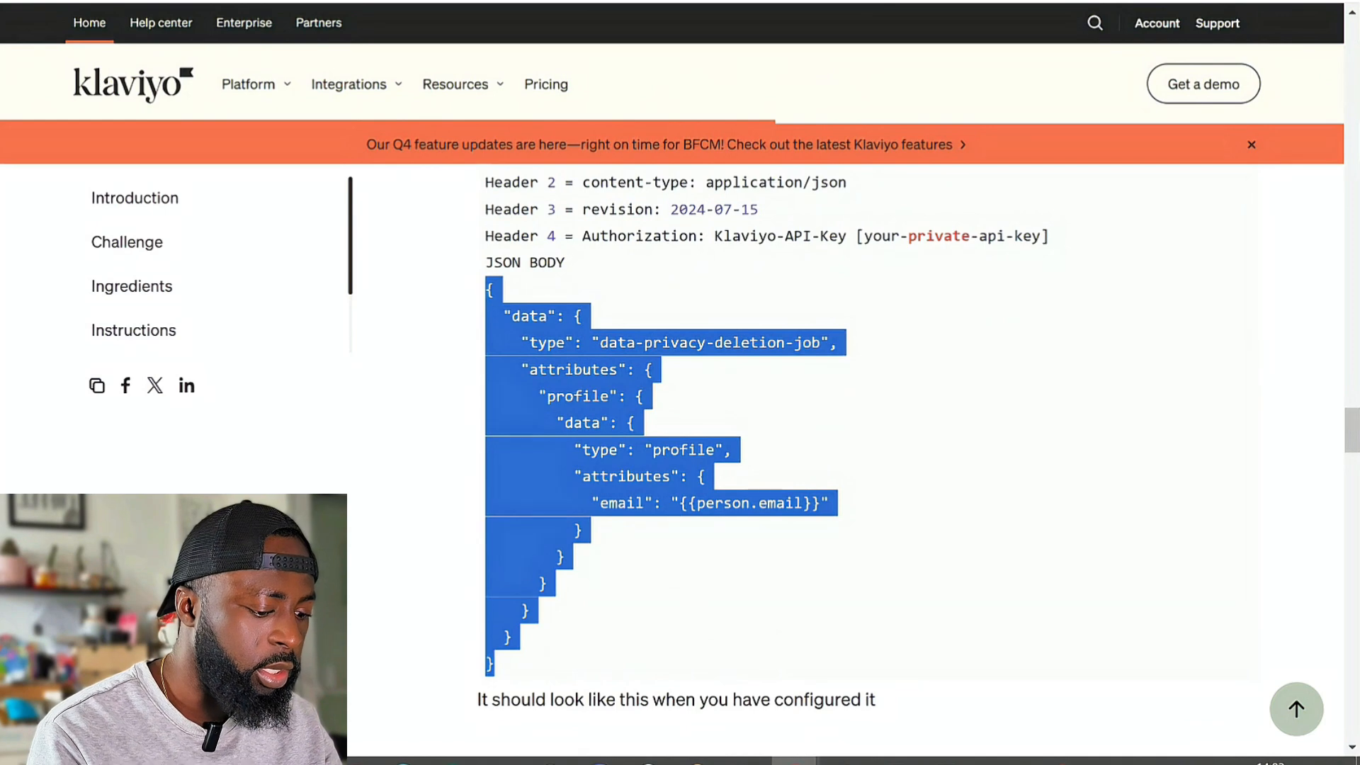
key(alt+Tab)
click(1042, 437)
key(ctrl+a)
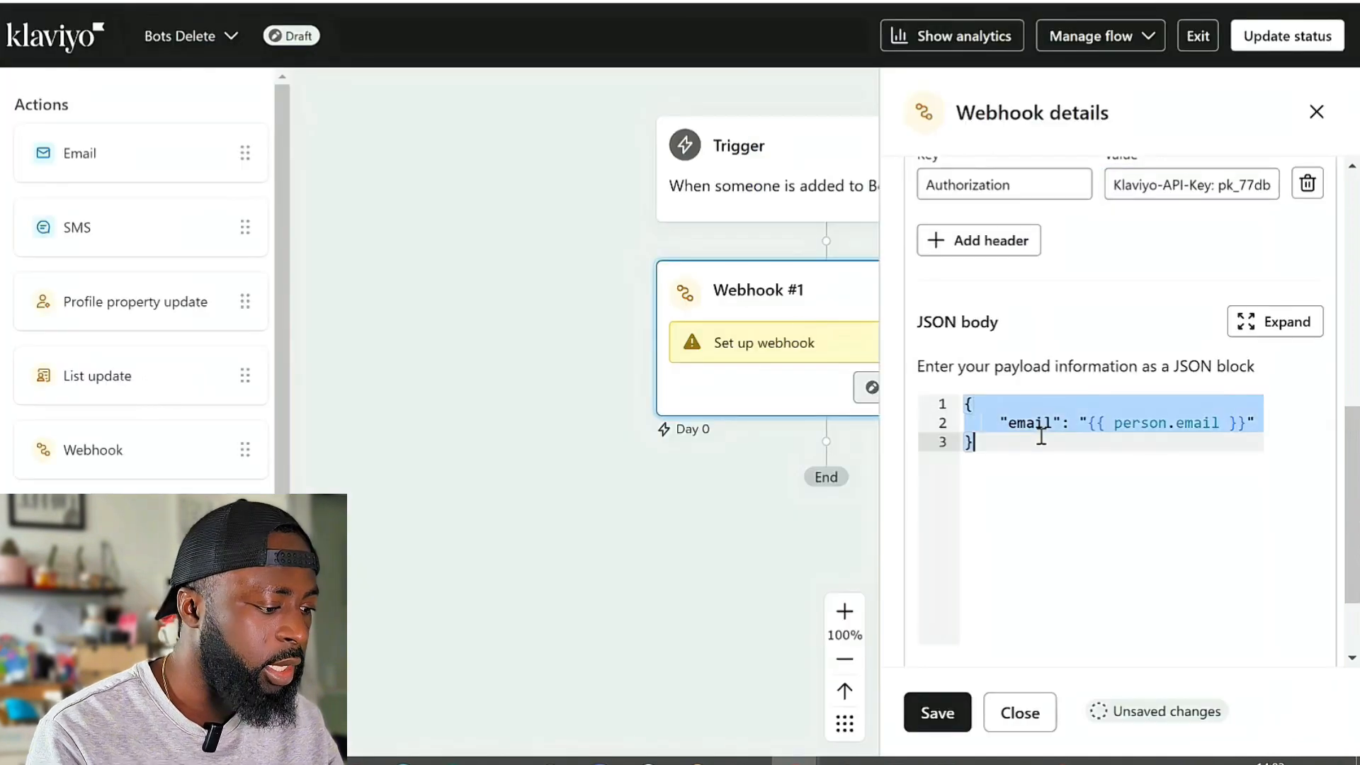
key(BackSpace)
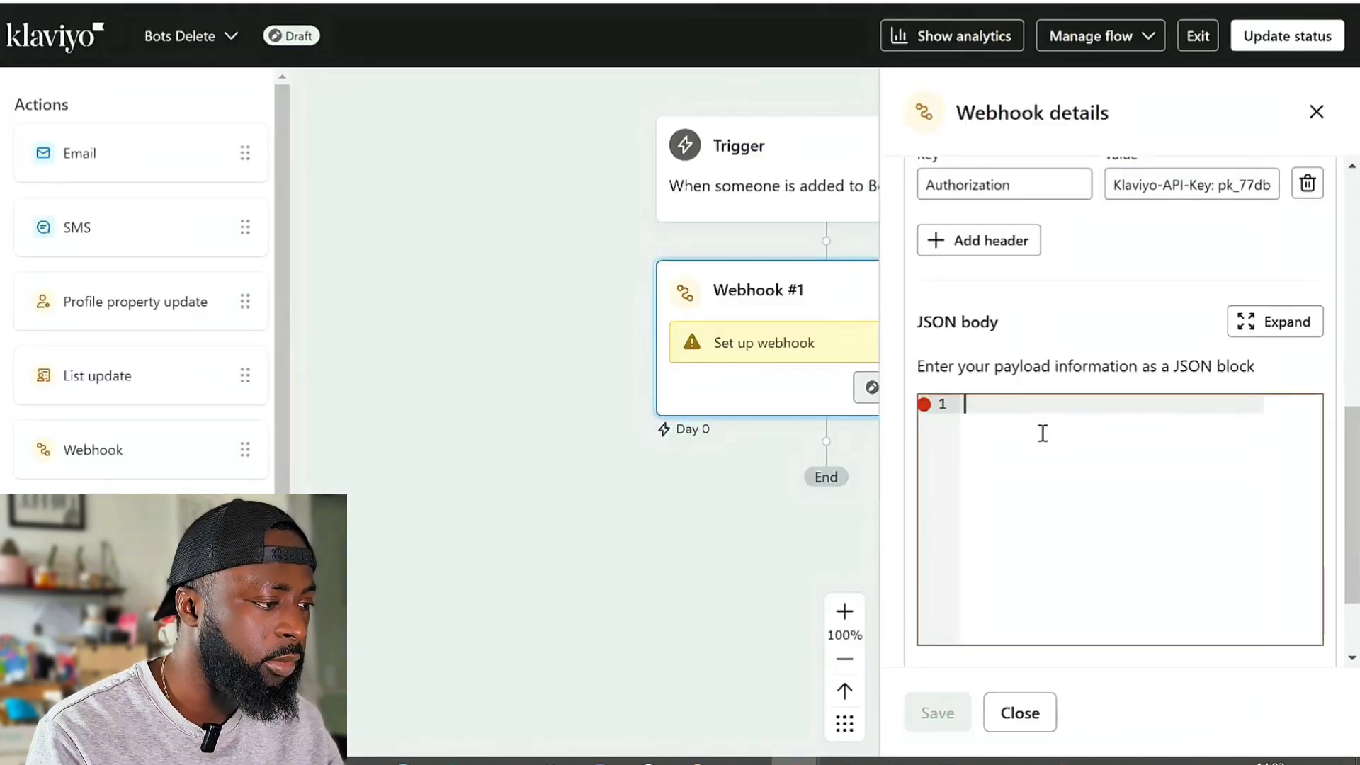
key(ctrl+v)
click(949, 713)
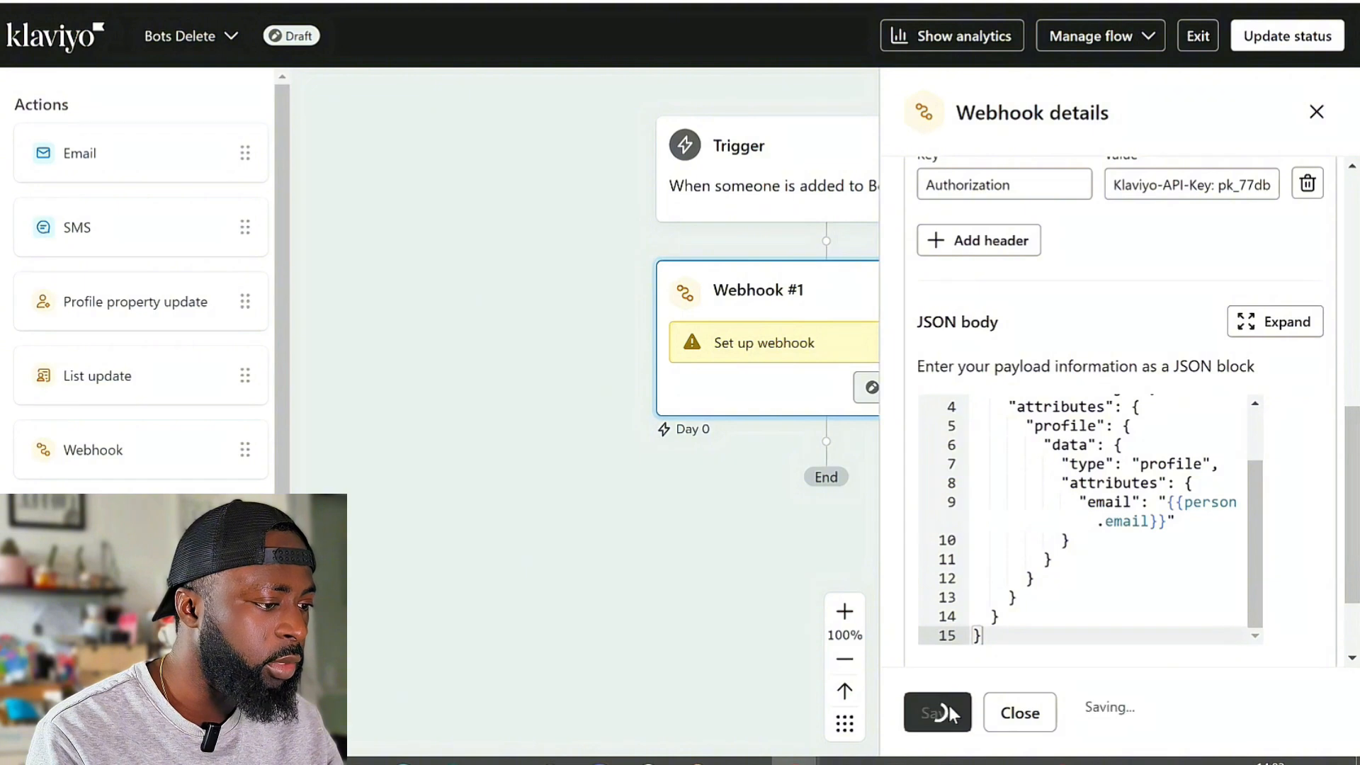
click(1316, 111)
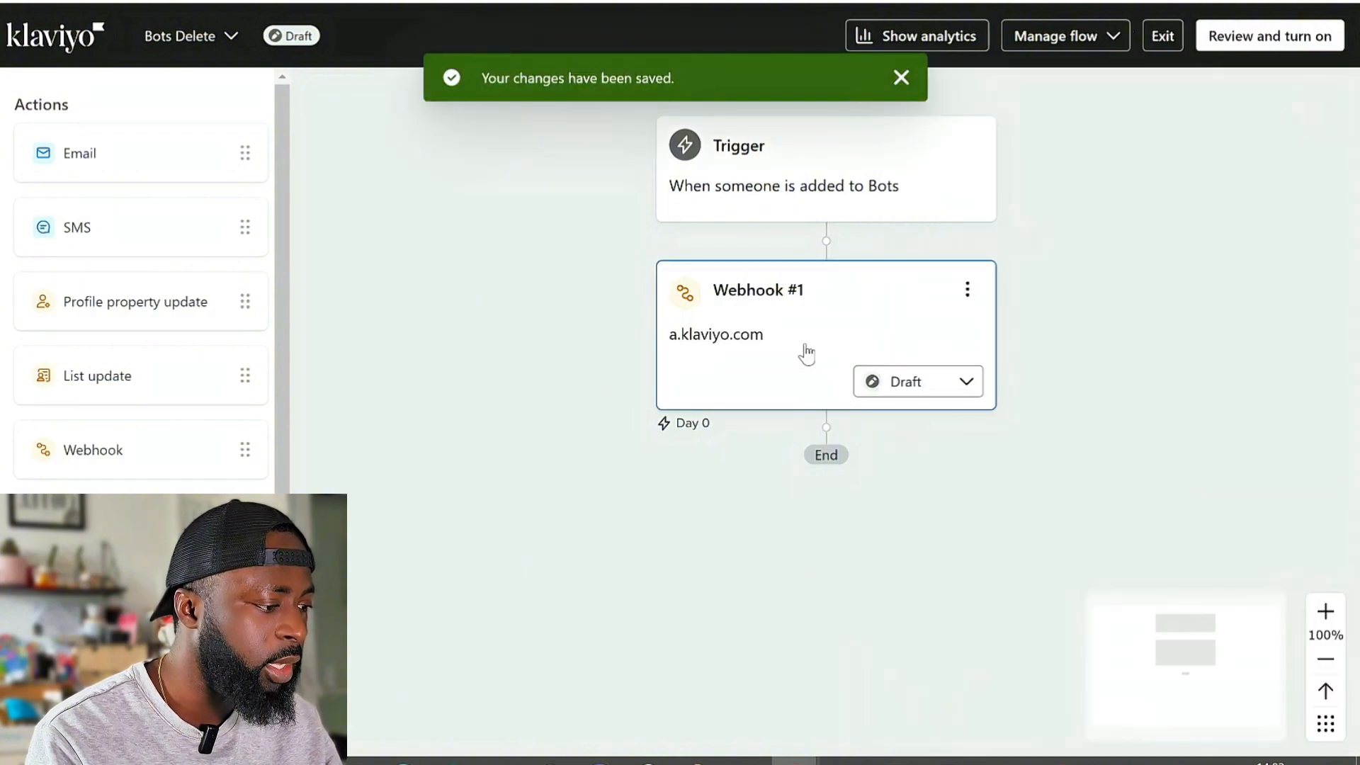
Preview Webhook #1 with the suggested profile, send a test request and close the preview.
click(755, 325)
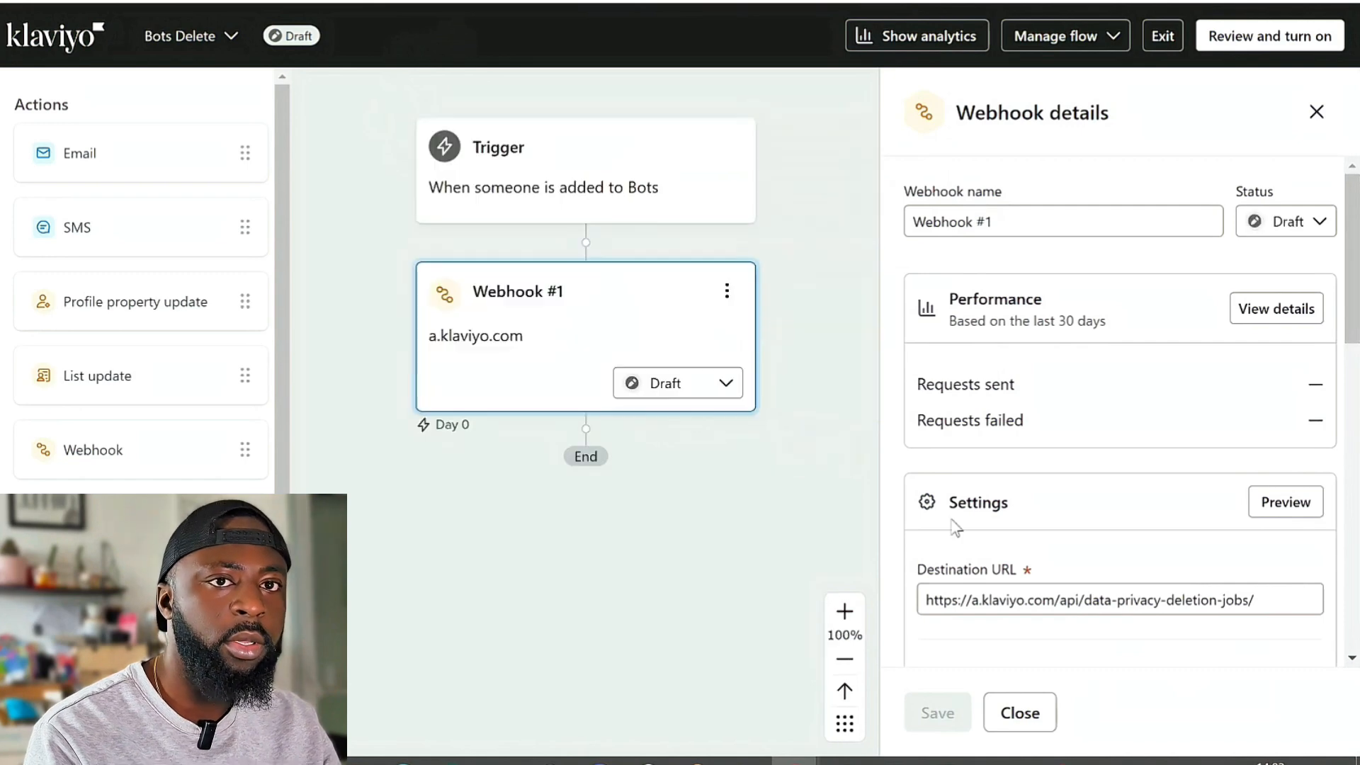
scroll(1294, 517, down, 2)
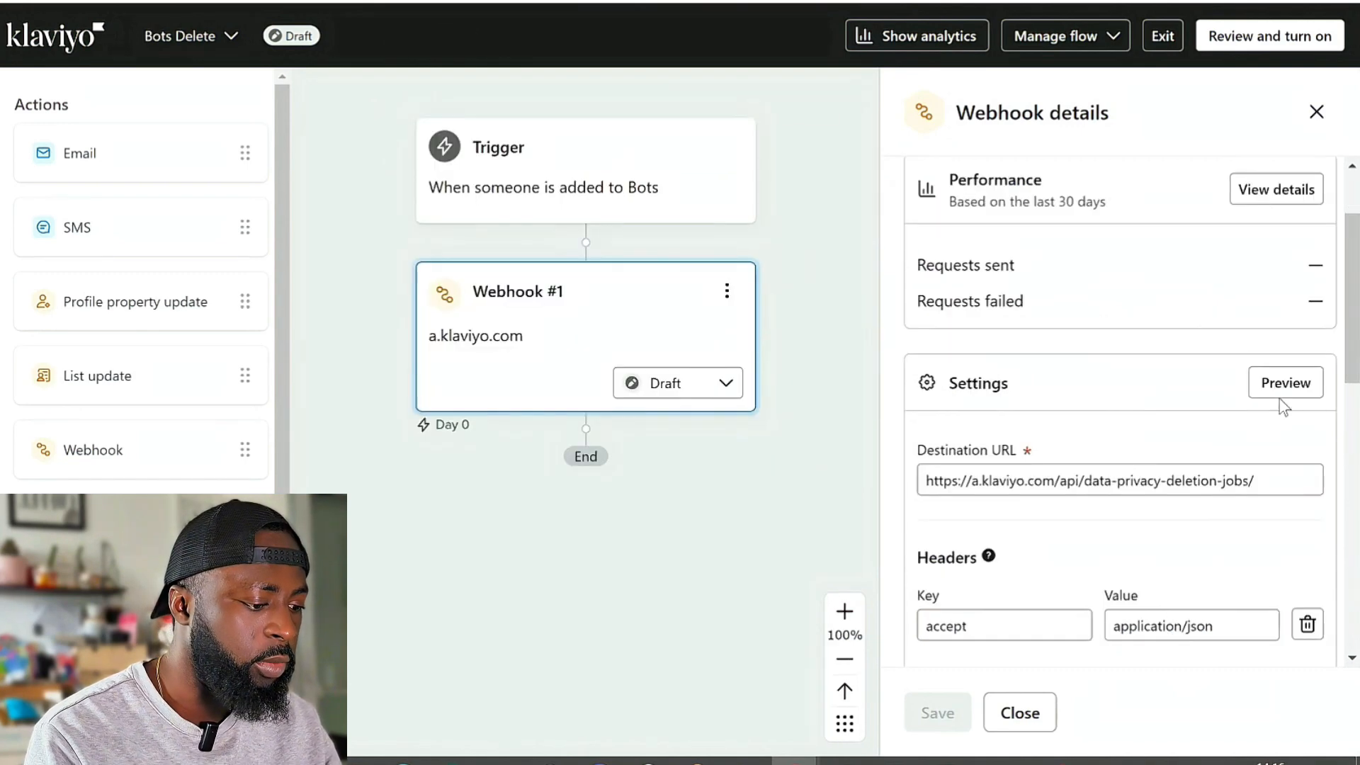
click(1283, 391)
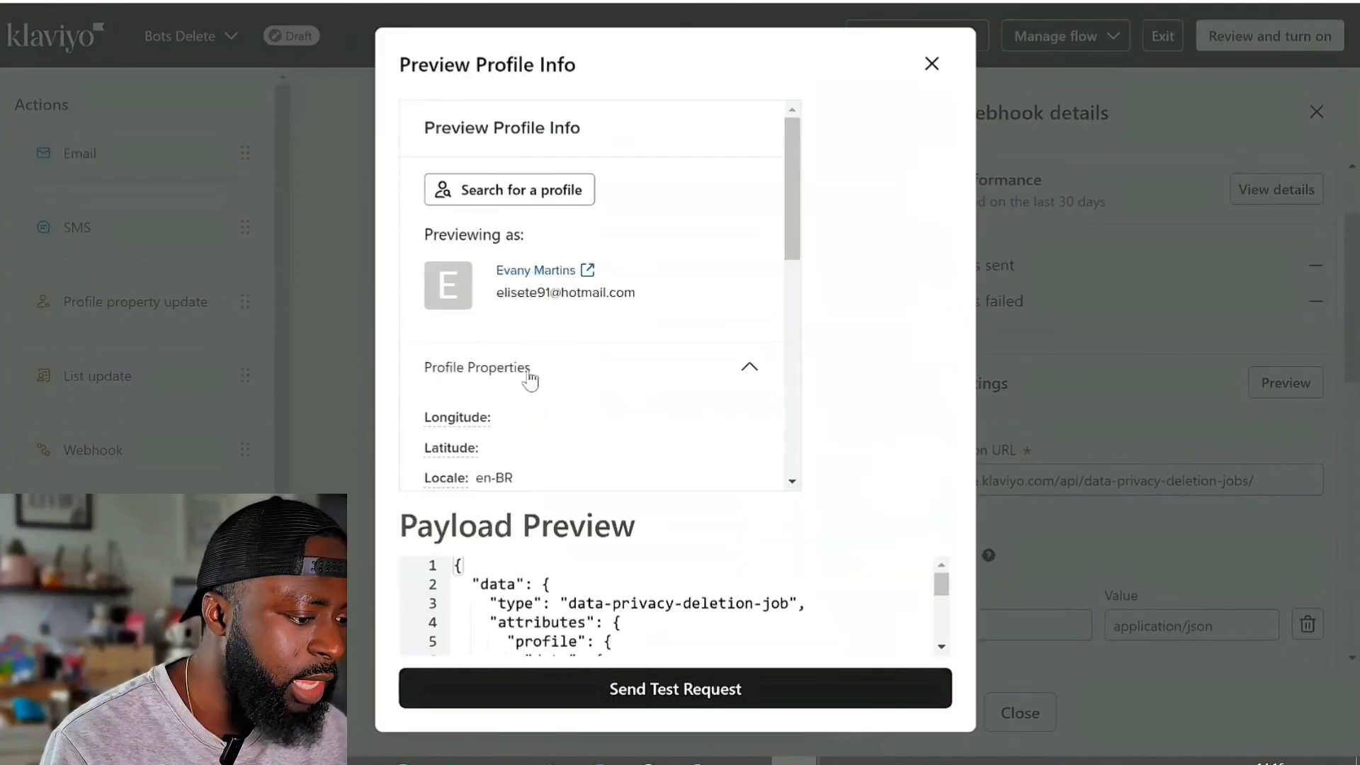
scroll(529, 376, down, 4)
click(763, 687)
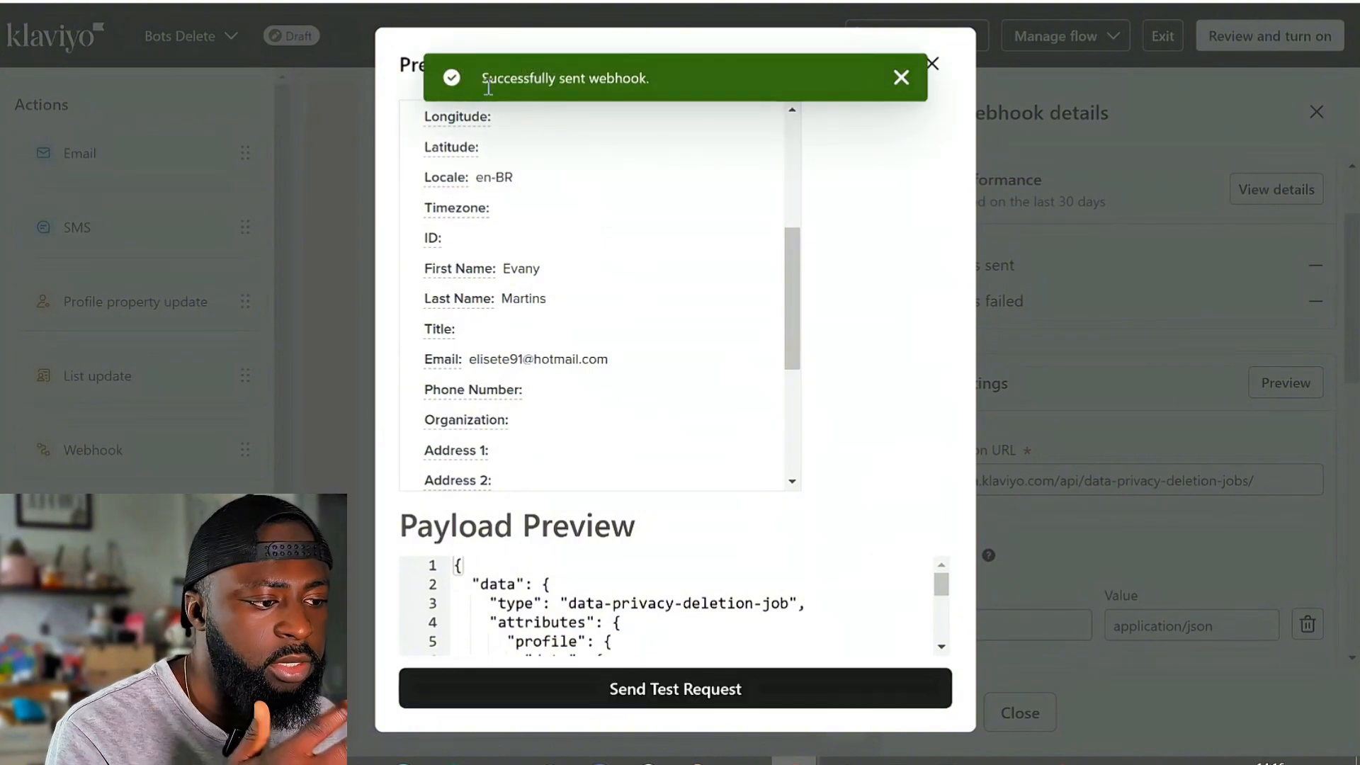
click(900, 79)
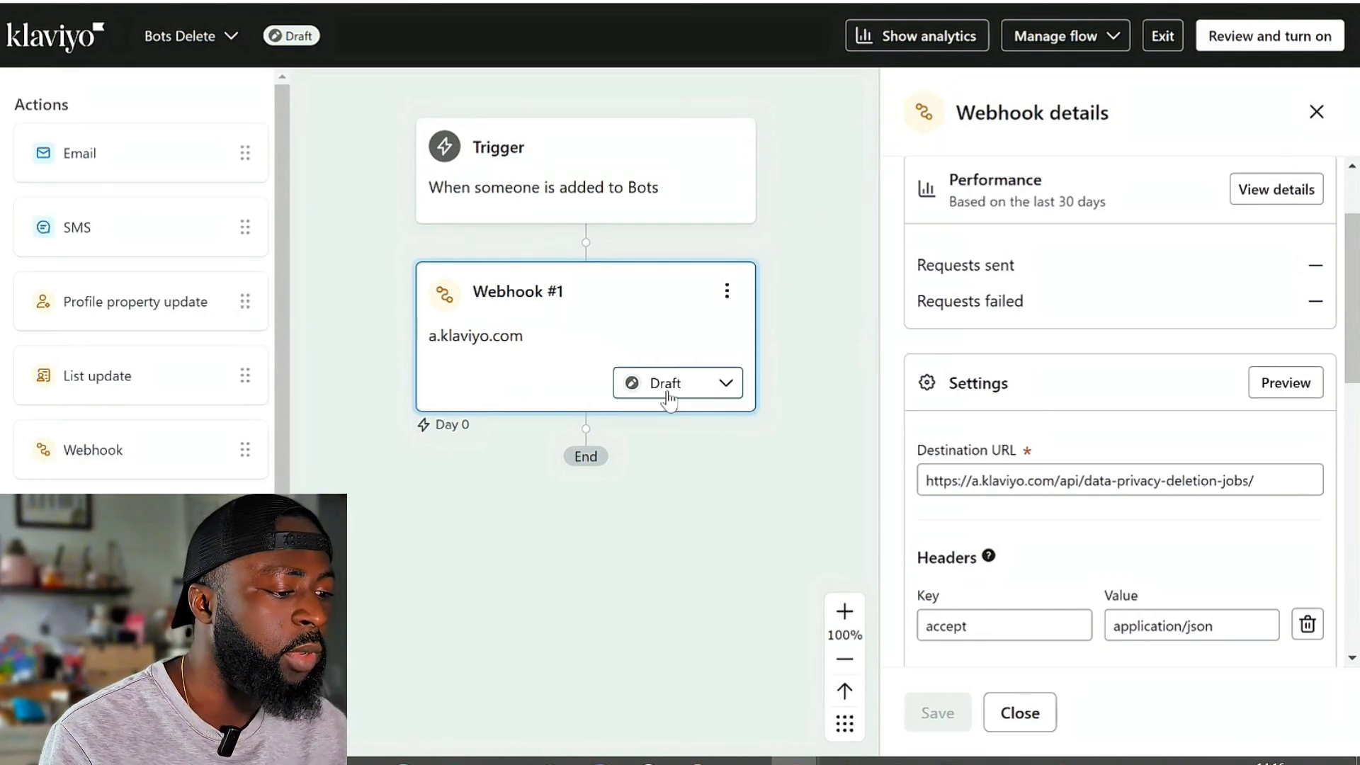
Change the status of Webhook #1 in the flow to Live.
click(726, 386)
click(672, 506)
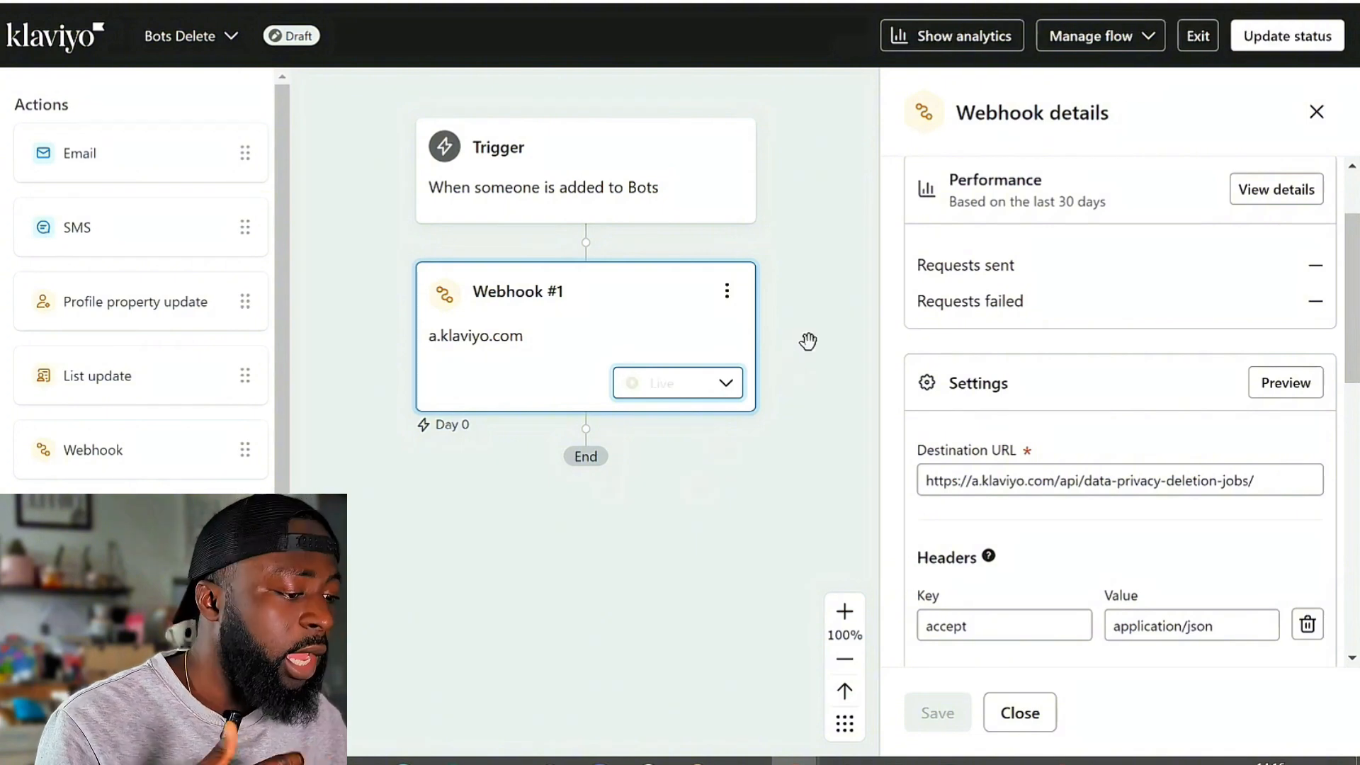